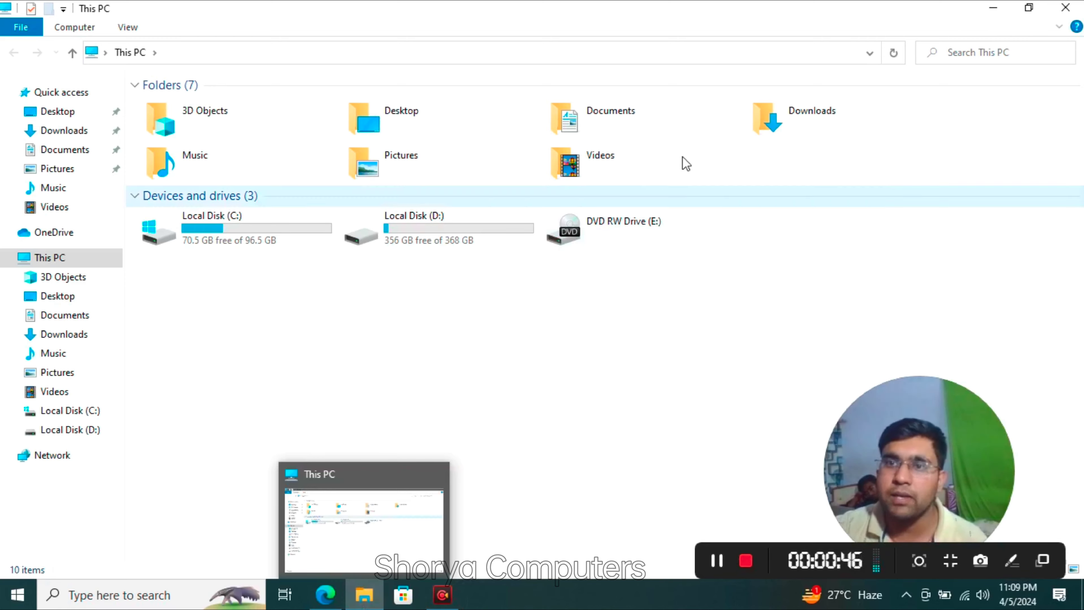
Minimize the This PC window, move the taskbar to the left edge of the desktop, and return it to the bottom edge.
click(995, 10)
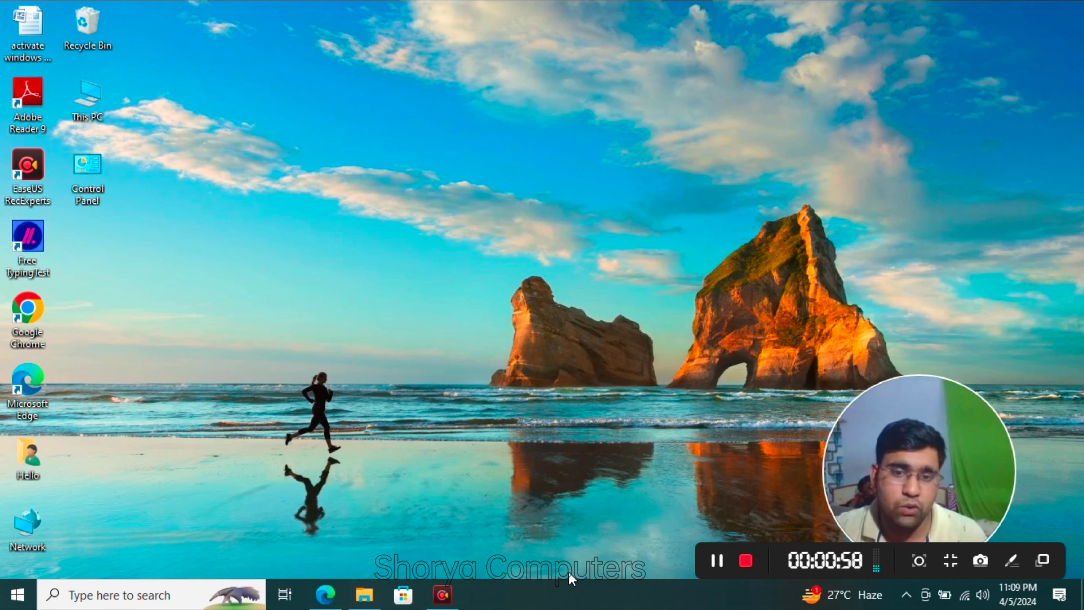
drag(557, 590, 2, 264)
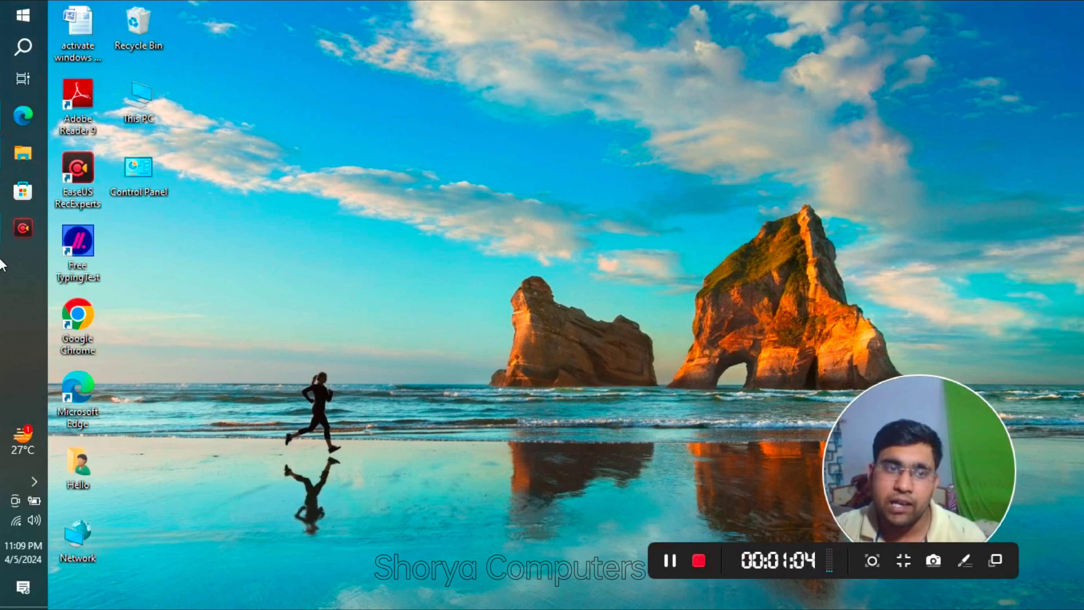
drag(24, 327, 224, 533)
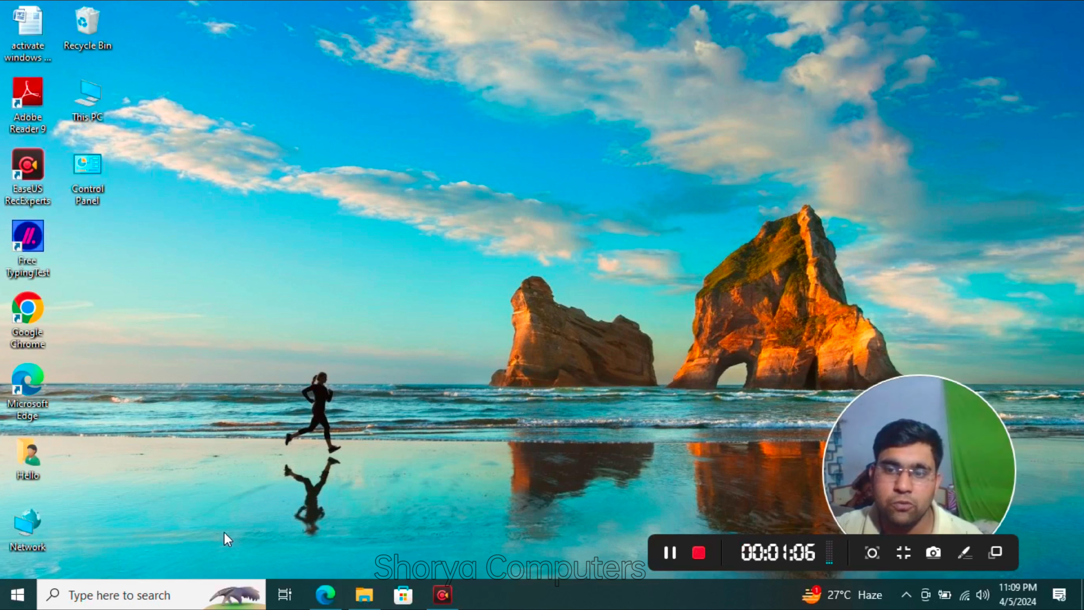
Open the taskbar settings, turn on Lock the taskbar, and minimize the Settings window.
right_click(553, 589)
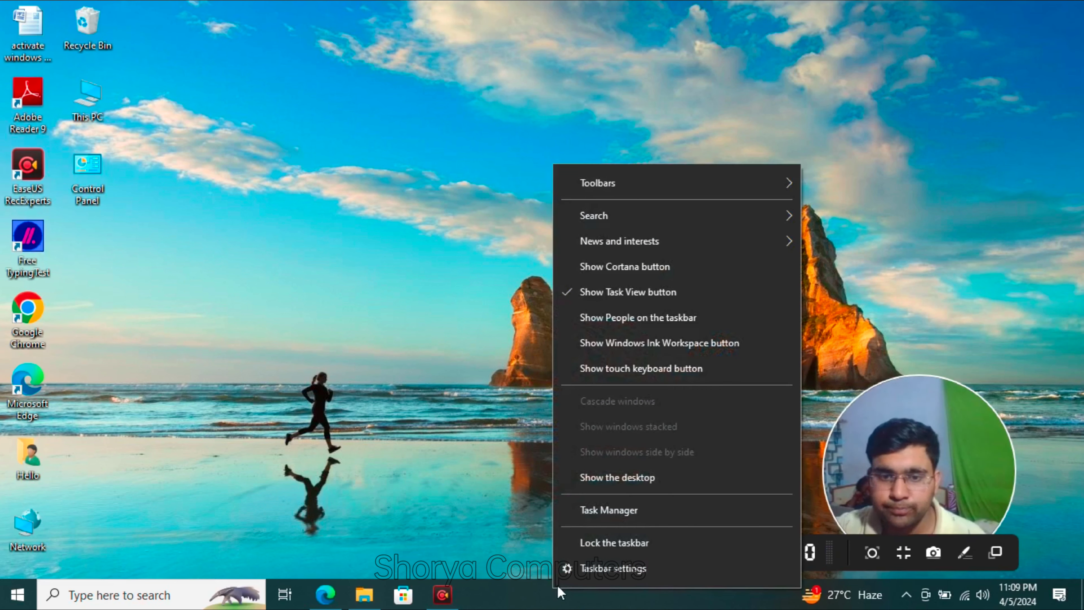
click(639, 570)
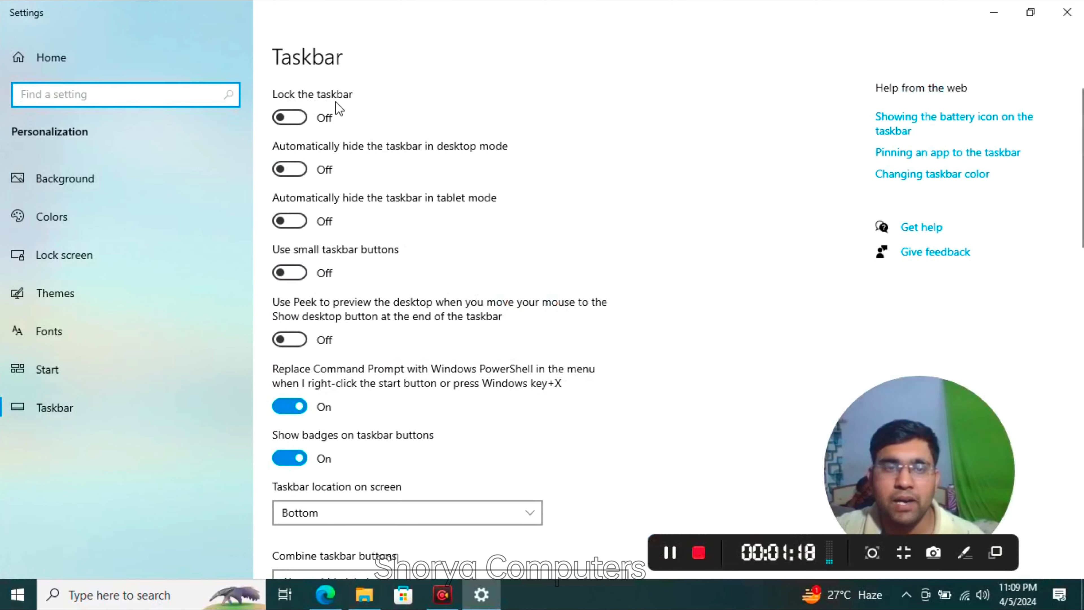
click(289, 118)
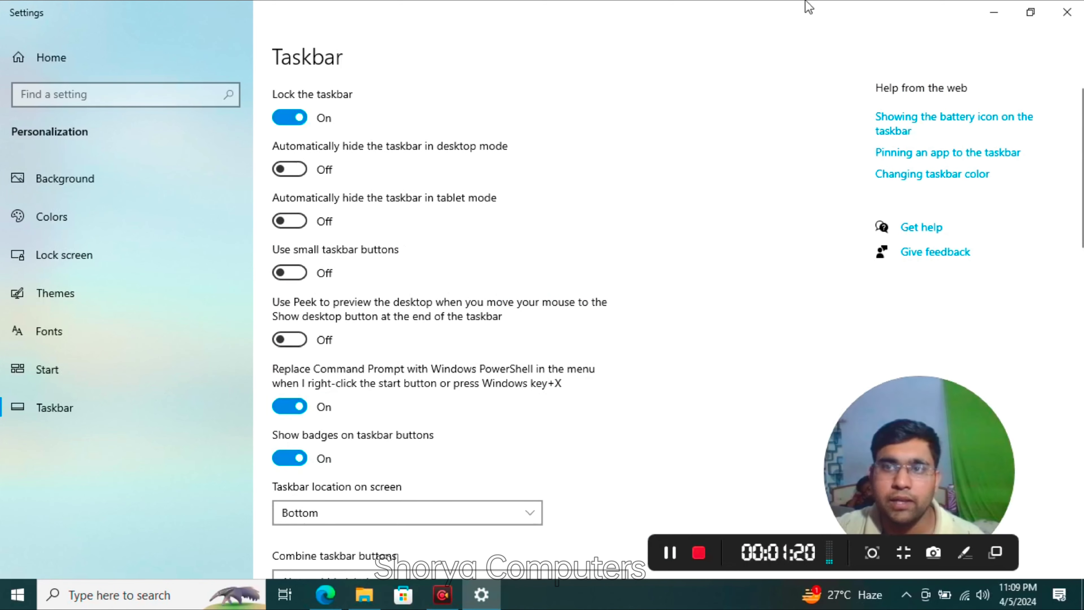
click(994, 12)
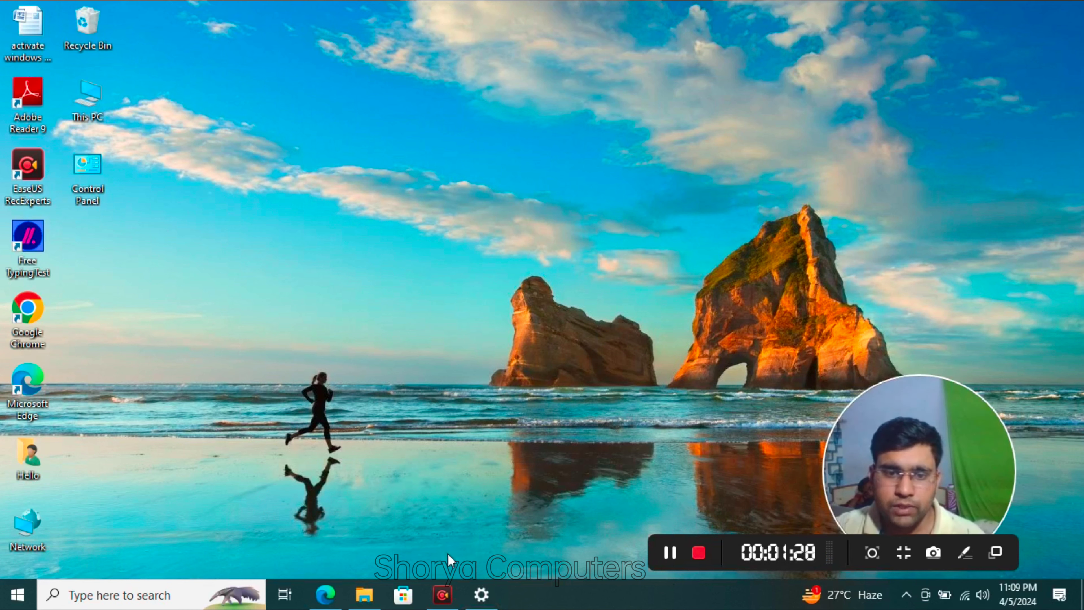
Restore the Settings window, turn off Lock the taskbar, and minimize the window again.
click(482, 595)
click(294, 119)
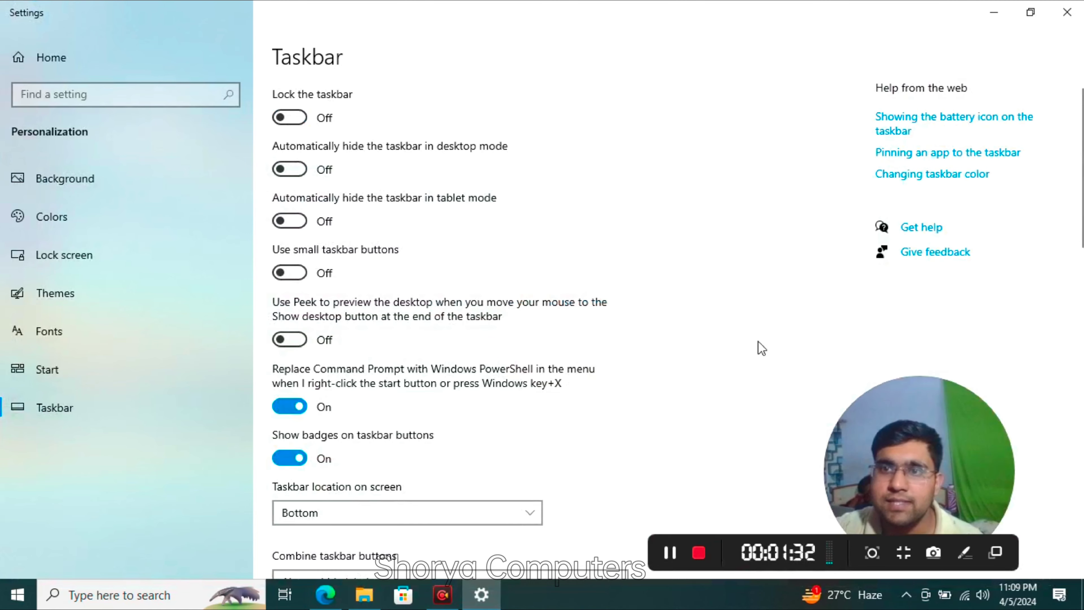
click(994, 13)
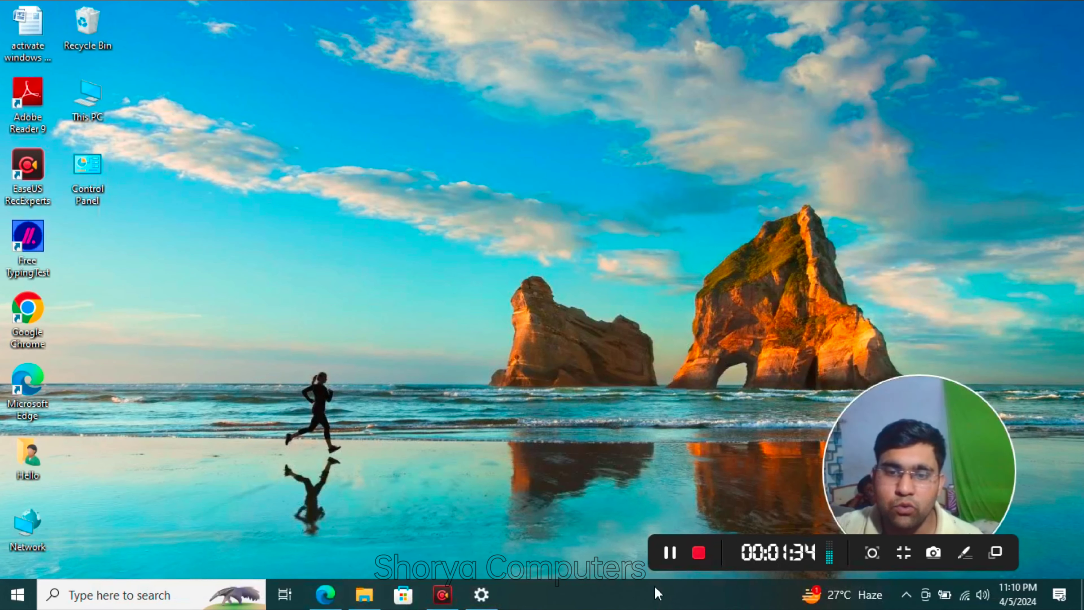
Move the unlocked taskbar to the top edge and the right edge of the desktop, returning it to the bottom each time.
drag(656, 587, 555, 13)
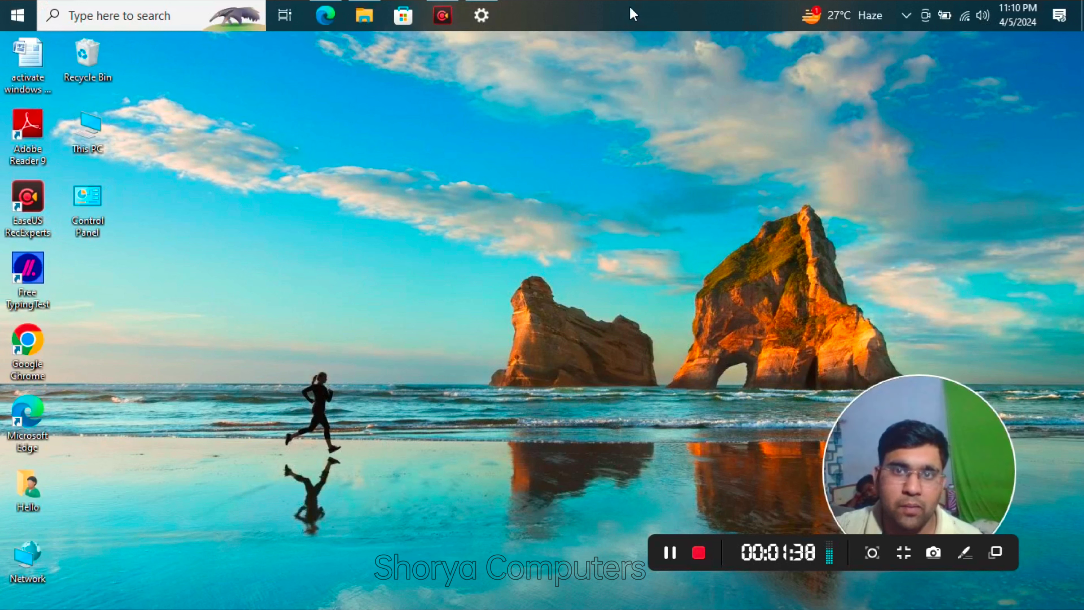
drag(630, 7, 427, 598)
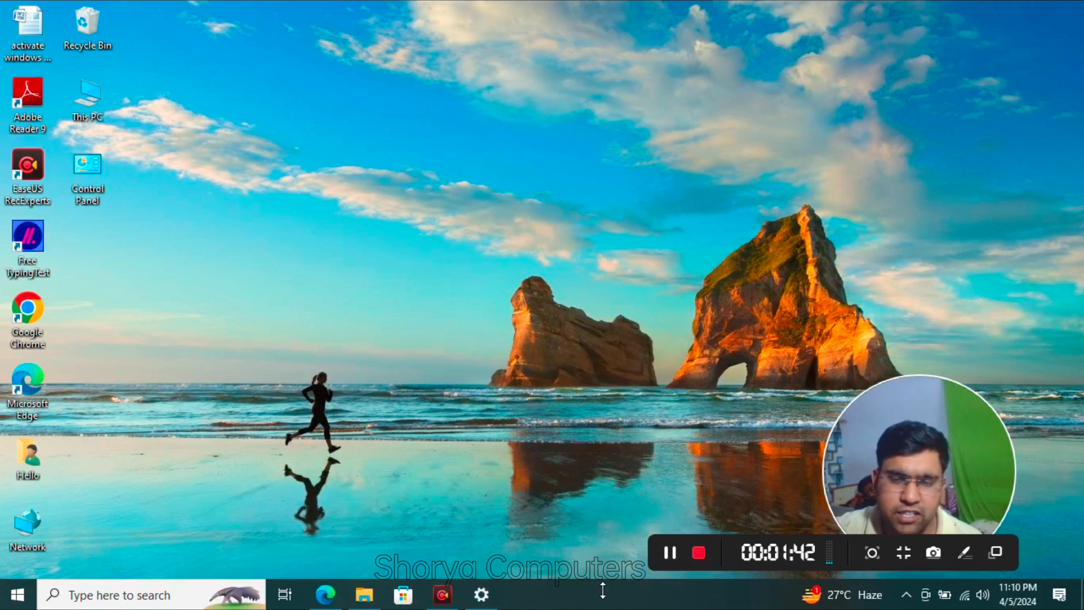
drag(608, 600, 1059, 300)
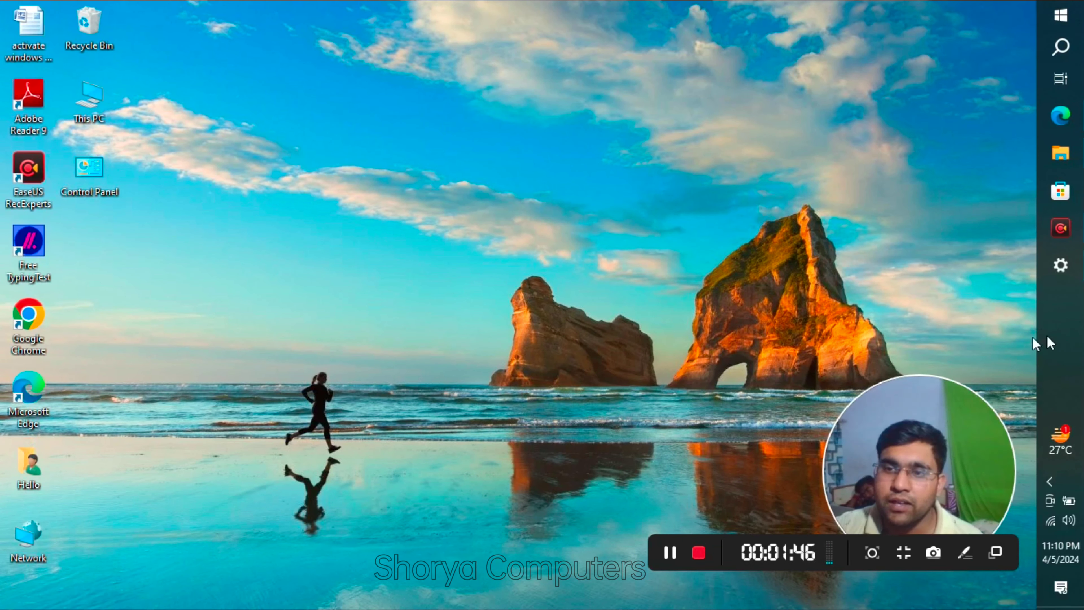
drag(1048, 336, 422, 589)
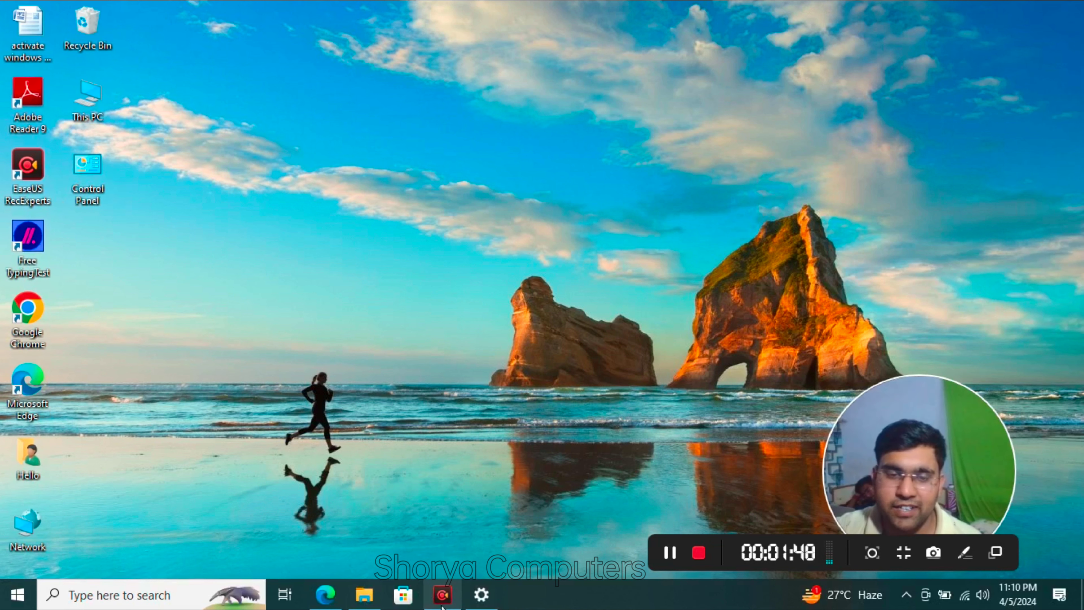
Turn on Automatically hide the taskbar in desktop mode in the taskbar settings and minimize the Settings window.
click(481, 594)
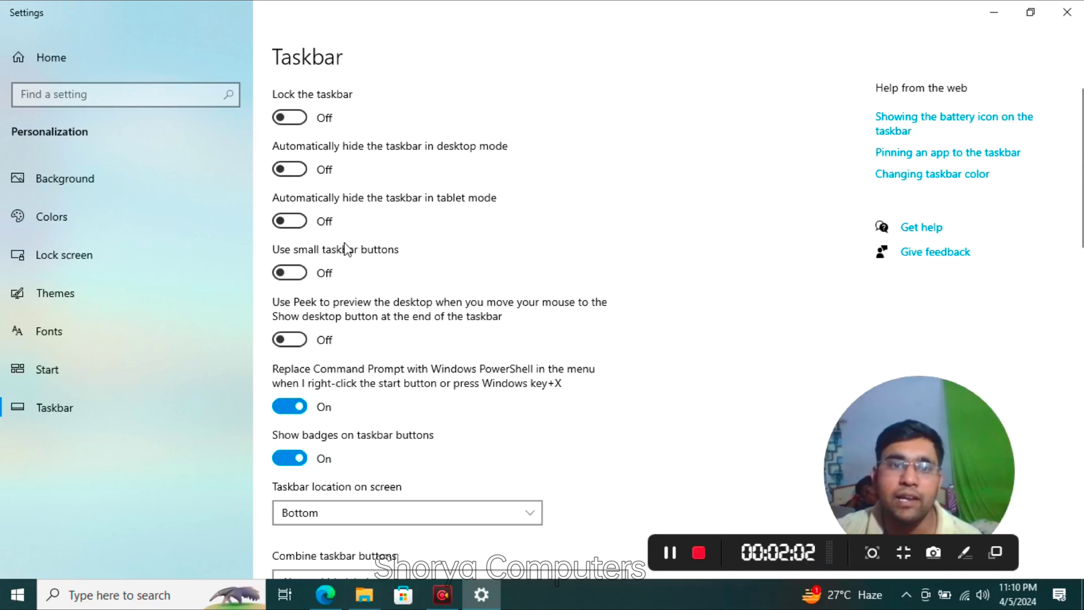
click(296, 170)
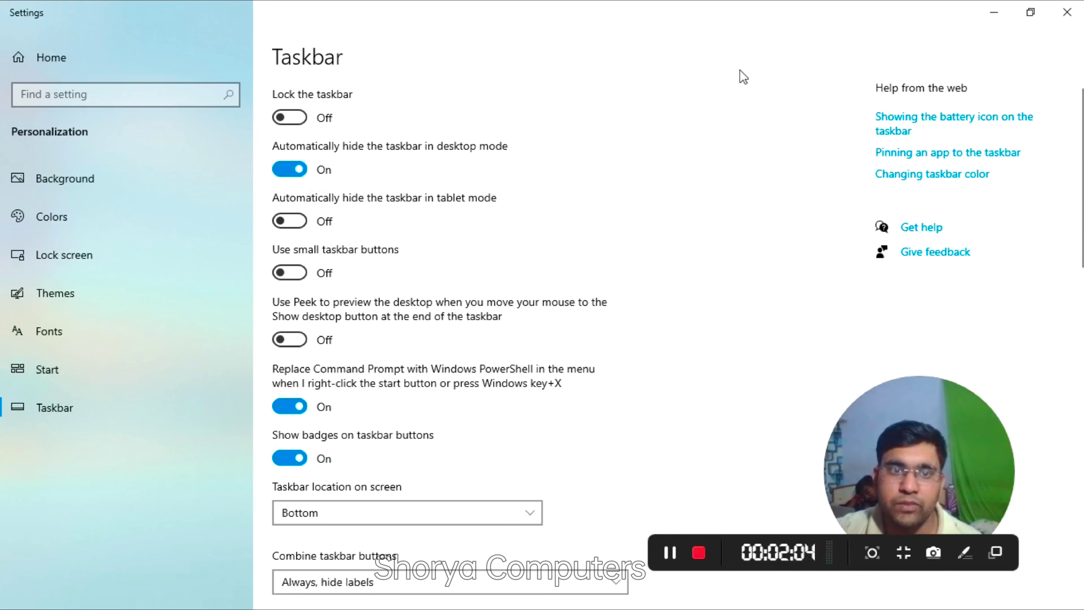
click(994, 12)
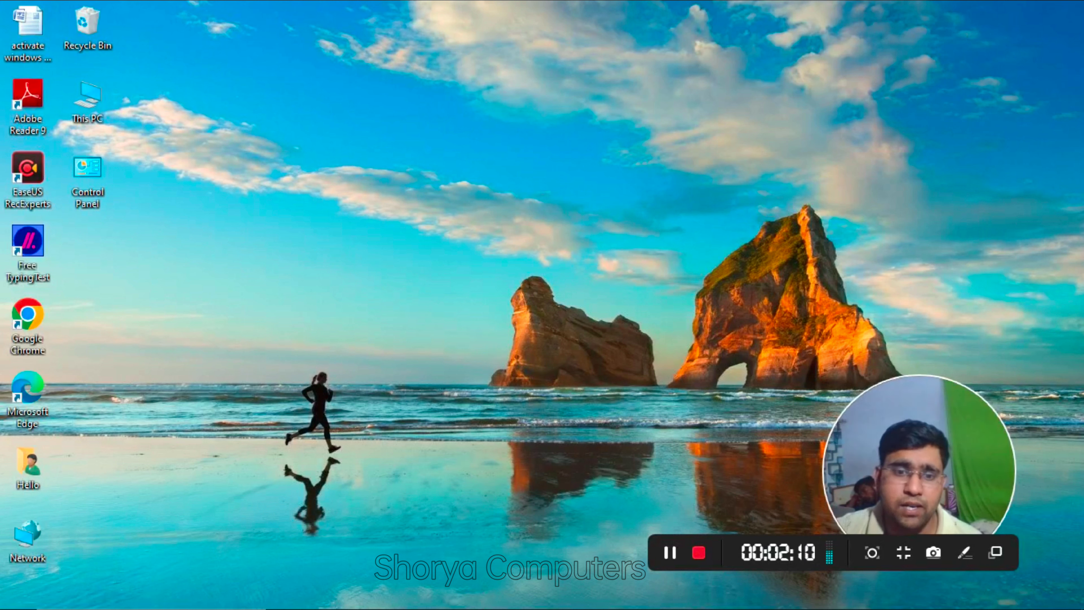
Reveal the hidden taskbar, restore Settings, and turn off Automatically hide the taskbar in desktop mode.
mouse_move(482, 600)
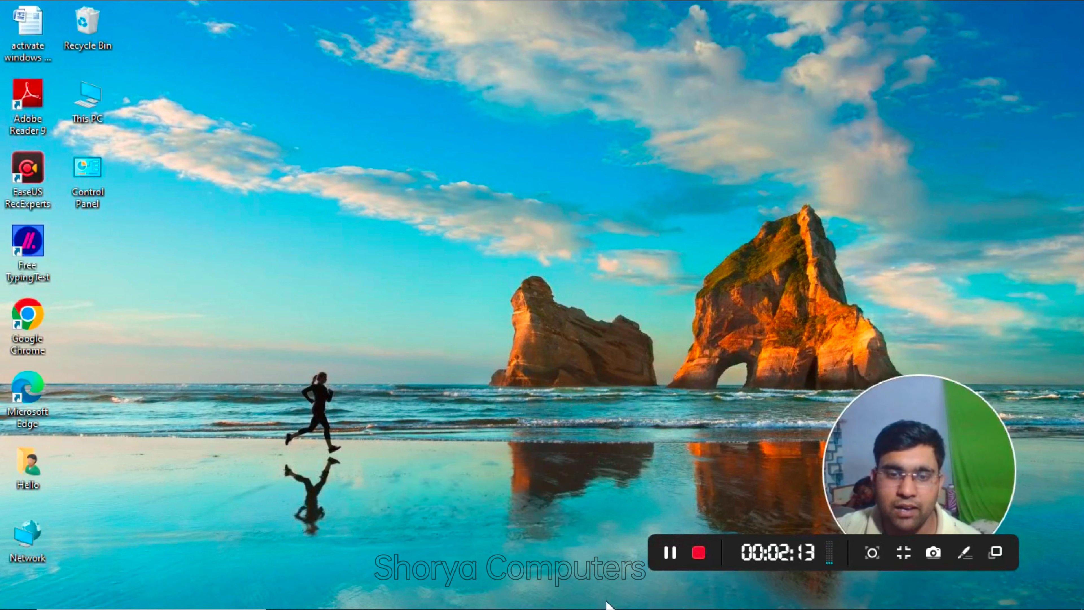
mouse_move(610, 607)
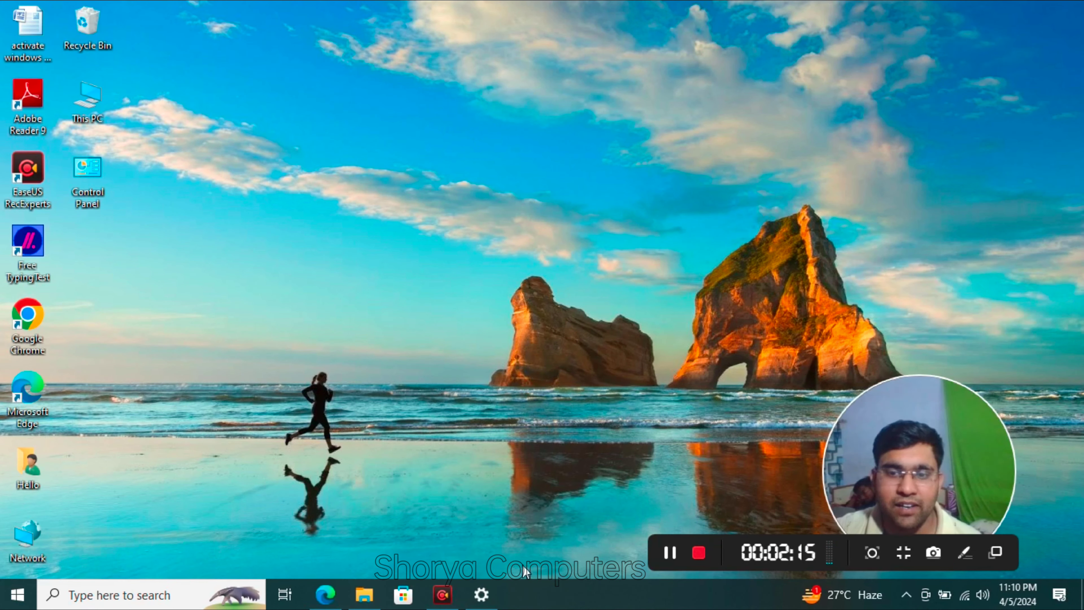
click(482, 594)
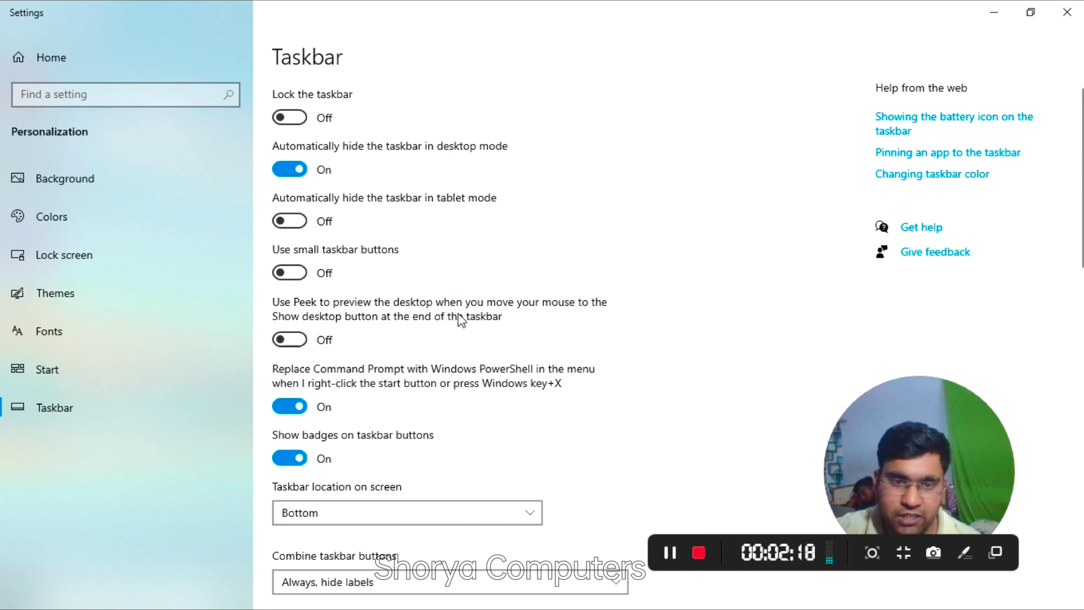
click(287, 170)
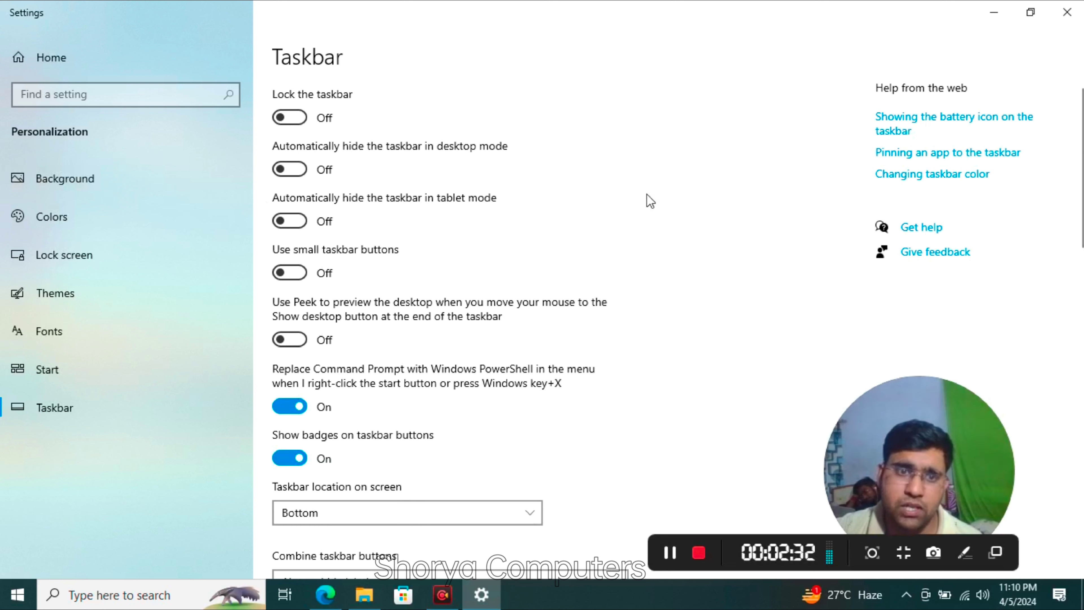
click(306, 224)
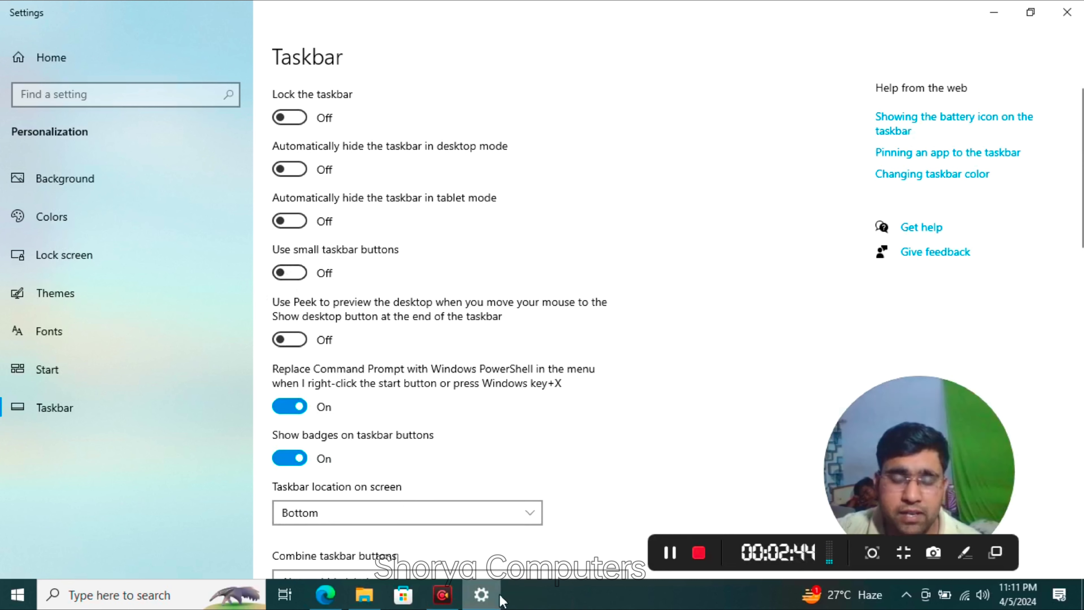
Turn on Use small taskbar buttons and close the Settings window.
mouse_move(501, 599)
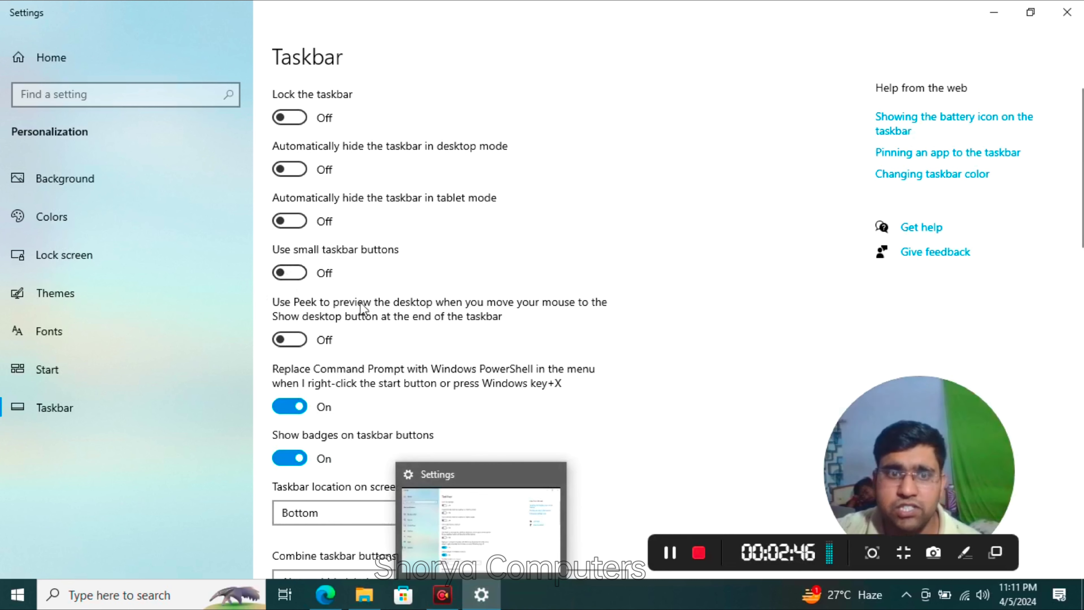
click(284, 278)
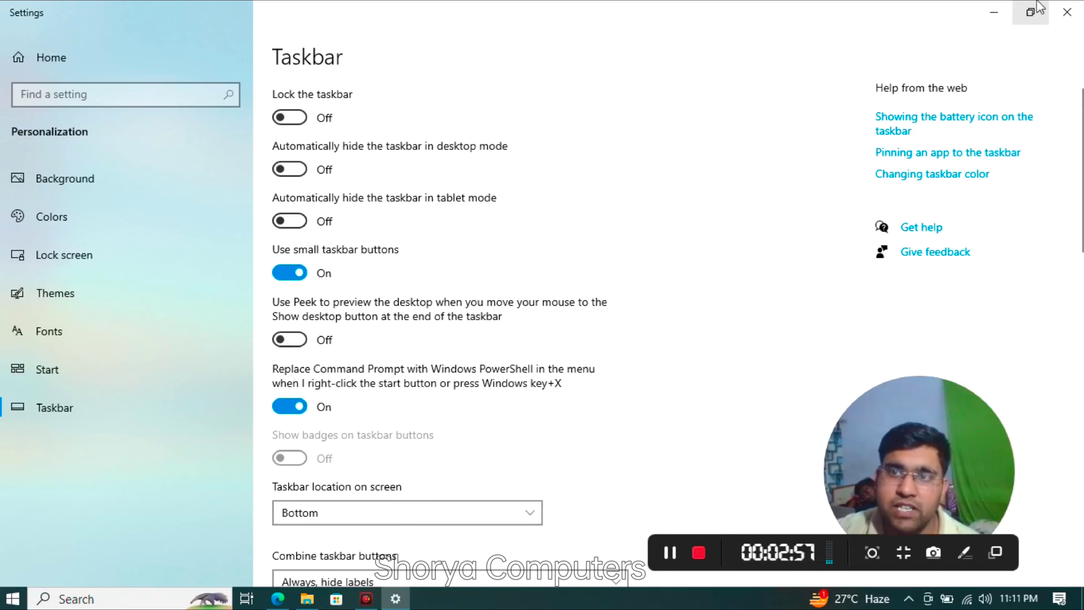
click(1068, 11)
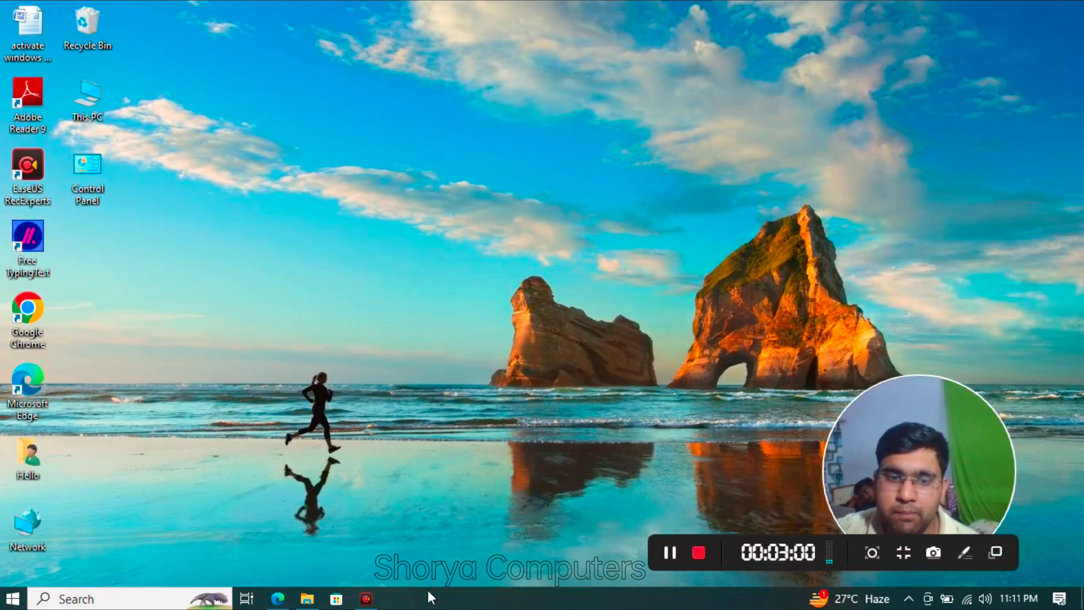
Reopen the taskbar settings and turn off Use small taskbar buttons.
right_click(430, 597)
click(463, 570)
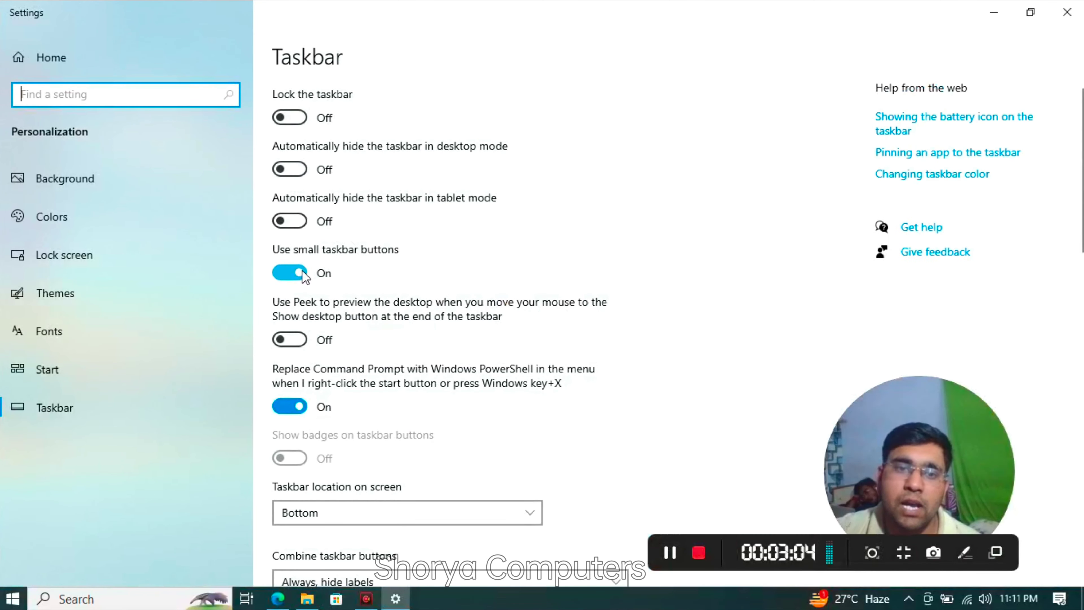
click(304, 274)
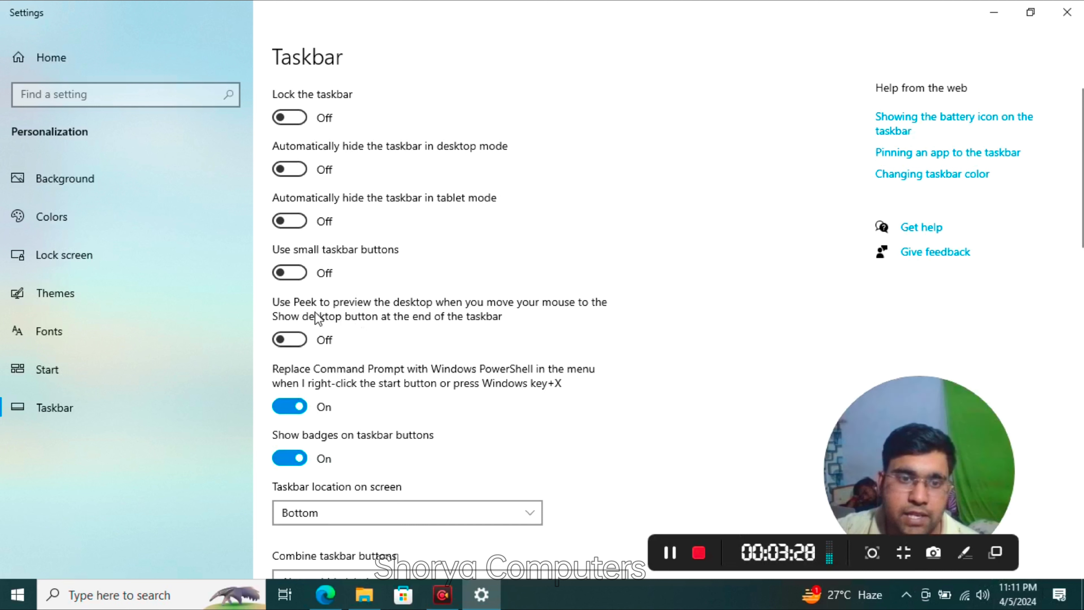
Turn on Use Peek to preview the desktop, try it at the end of the taskbar, and turn the option off again.
click(294, 339)
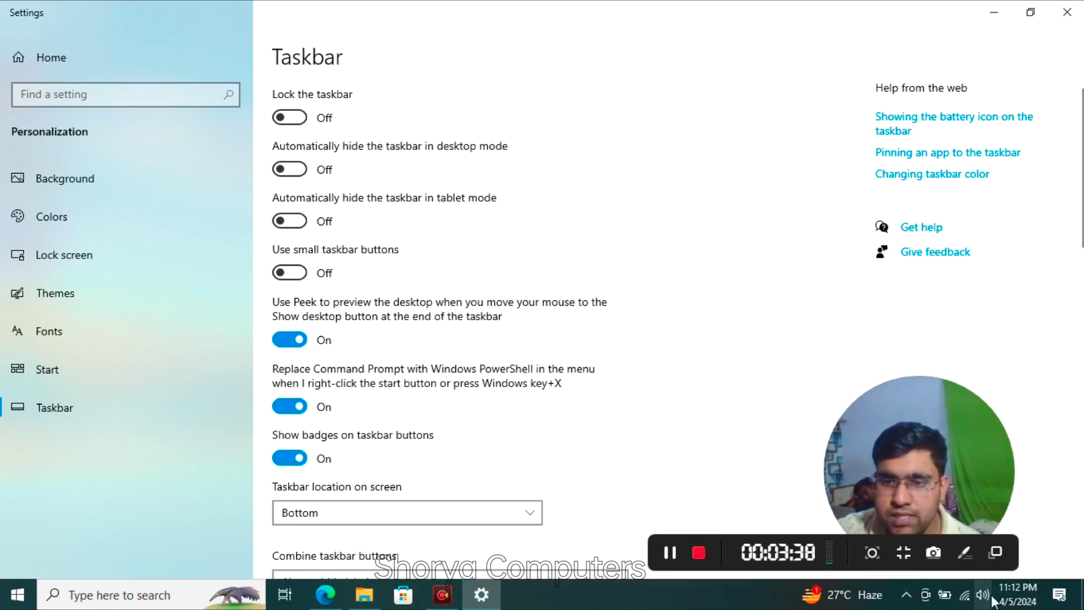
mouse_move(1081, 595)
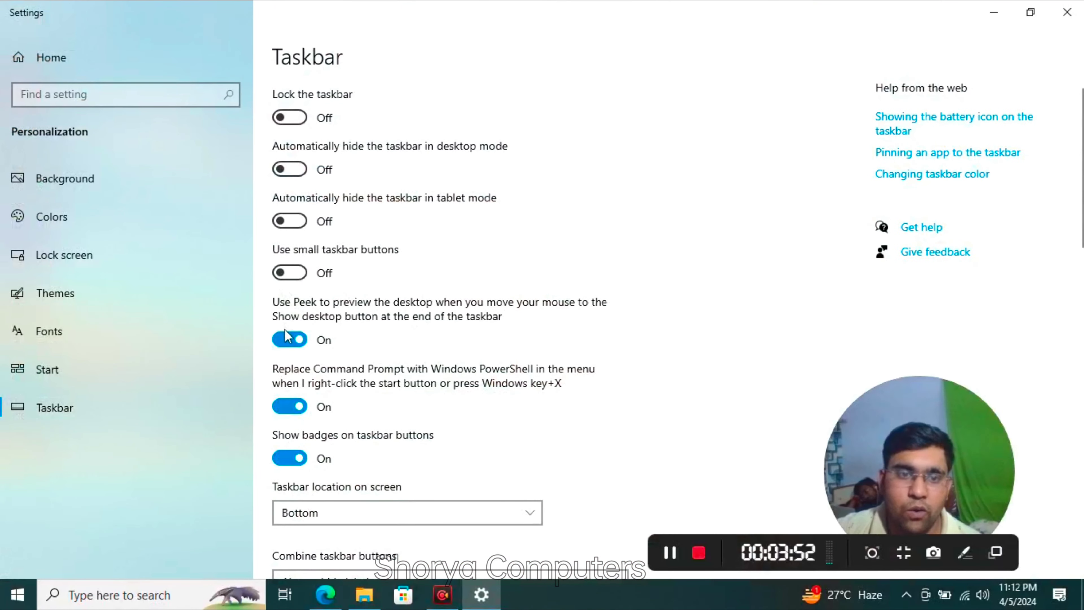
click(288, 339)
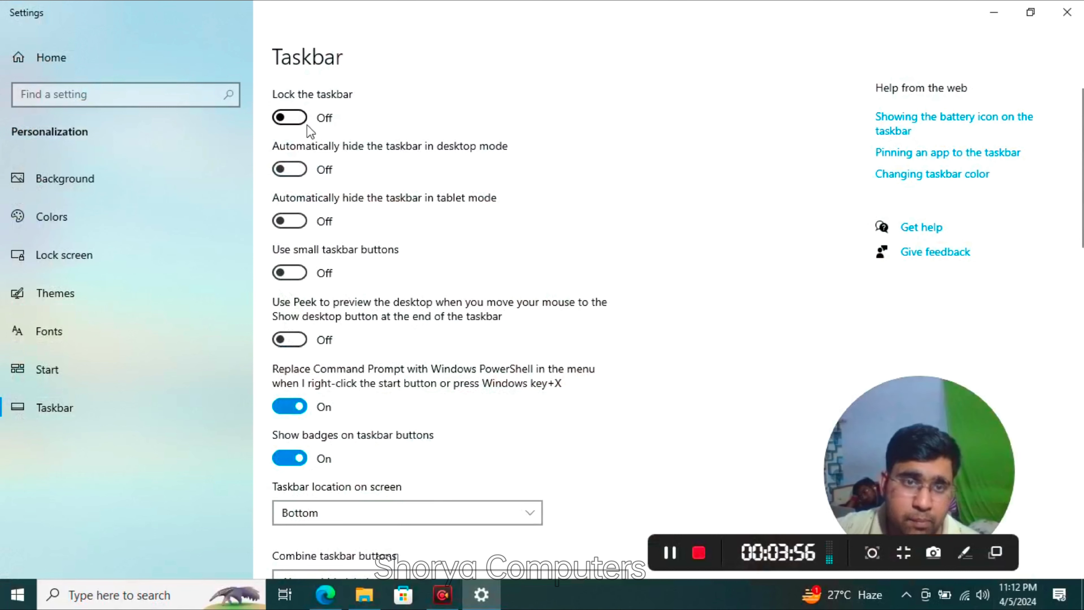
Turn on Lock the taskbar and minimize the Settings window to show the desktop.
click(292, 120)
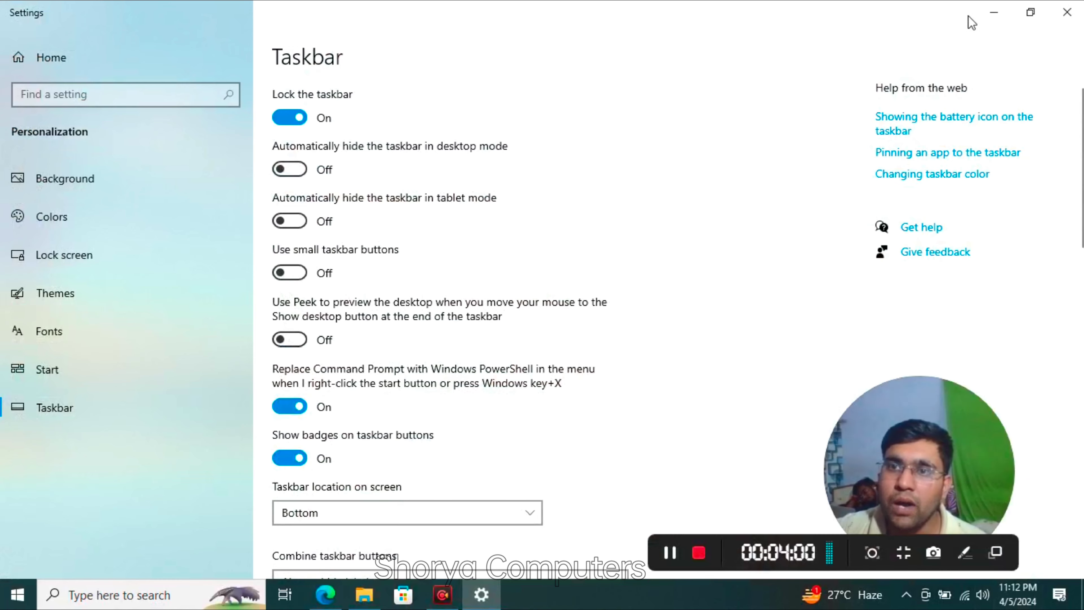
click(995, 12)
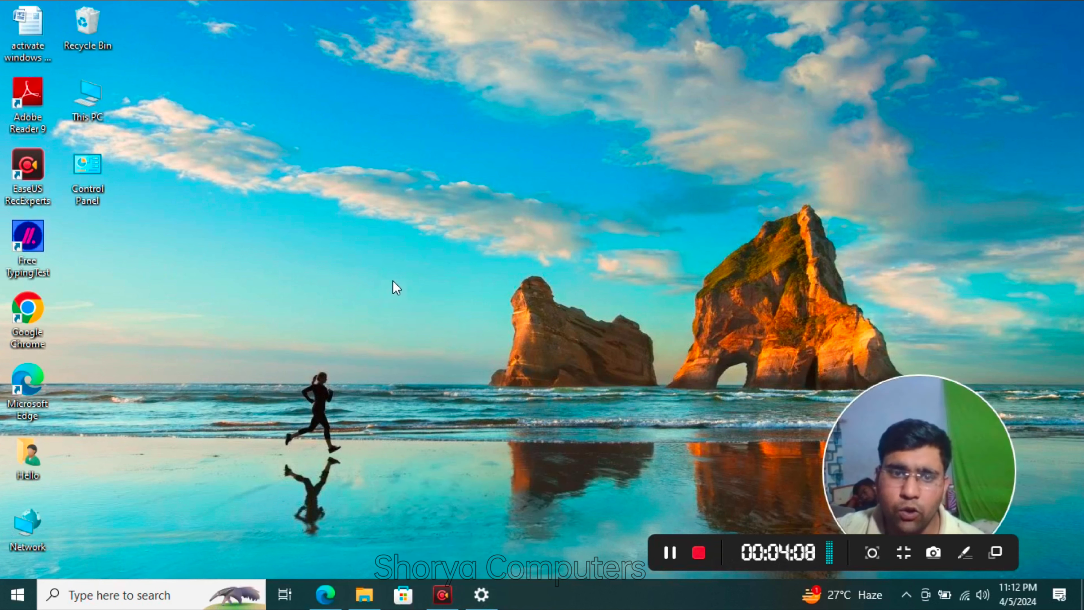
right_click(484, 103)
click(548, 150)
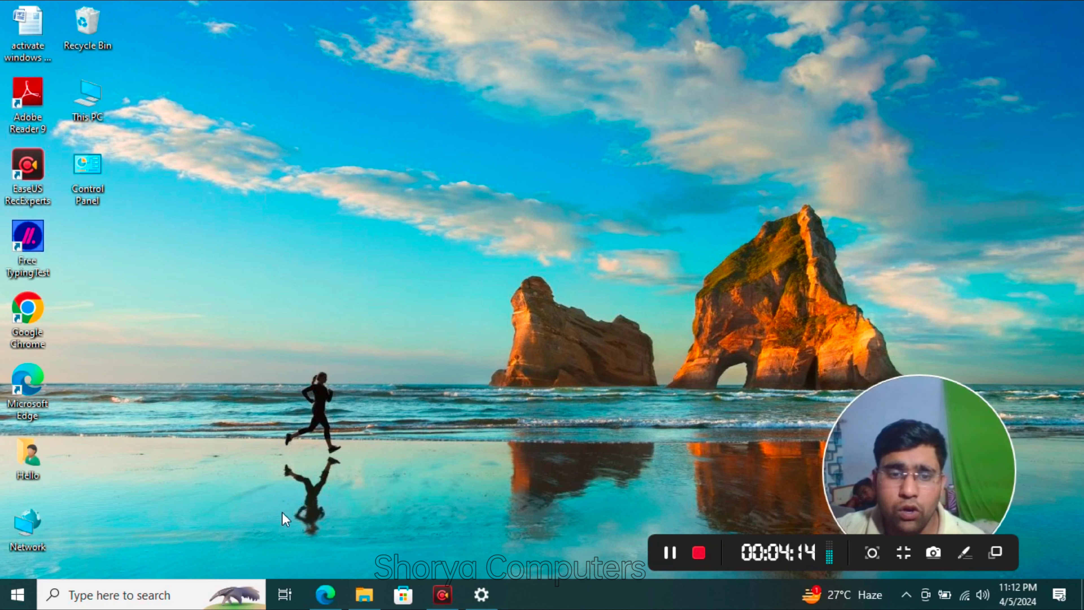
Browse the app list in the Start menu and close the menu.
click(17, 594)
scroll(123, 251, down, 6)
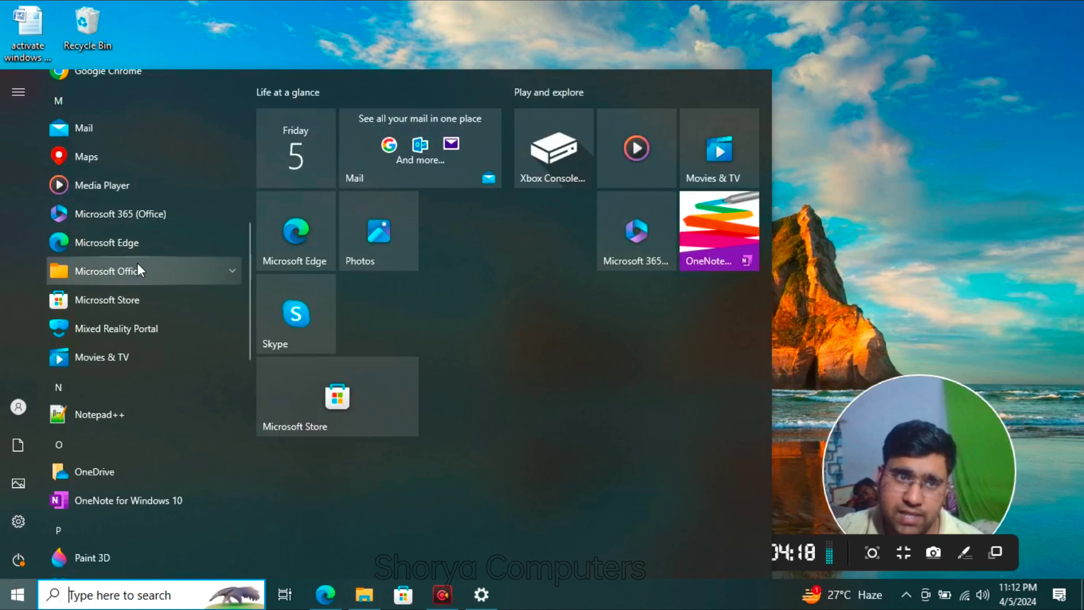
click(920, 262)
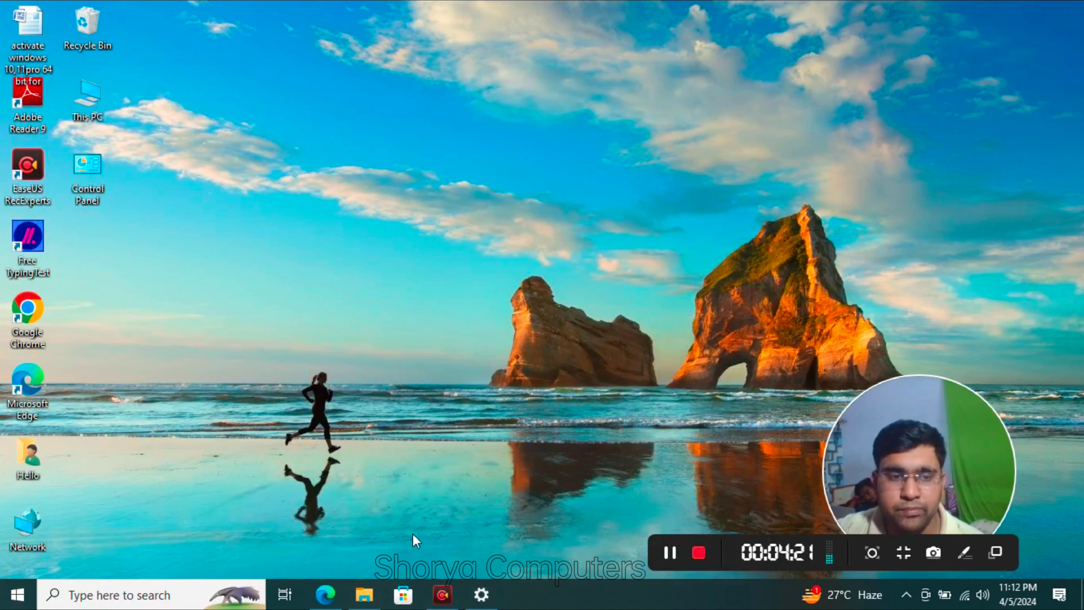
Find Google Chrome in the Start menu's app list, pin it to the taskbar, and close the Start menu.
click(17, 594)
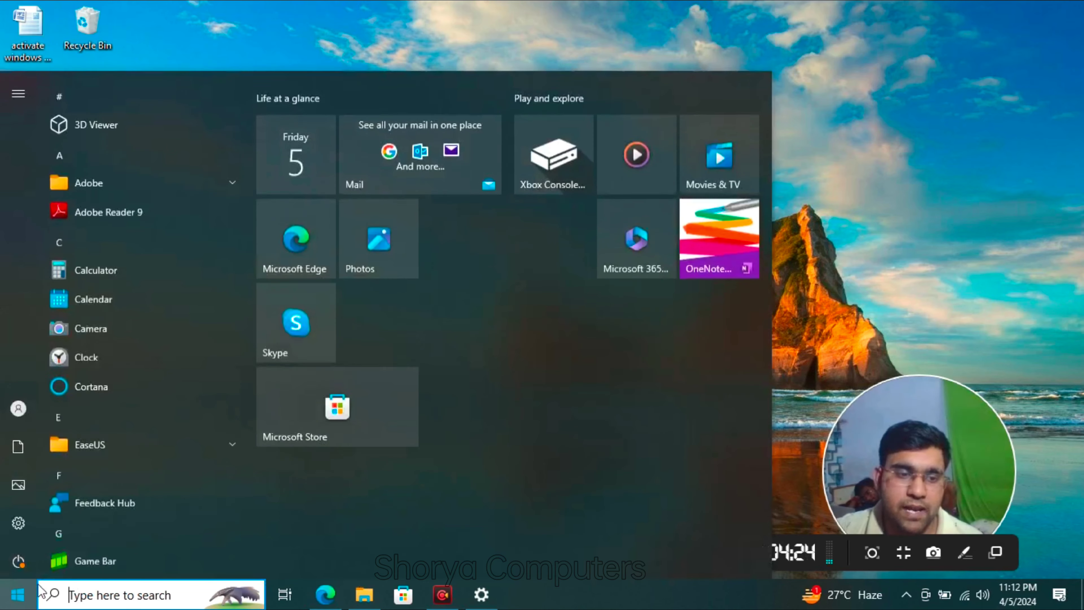
scroll(157, 270, down, 9)
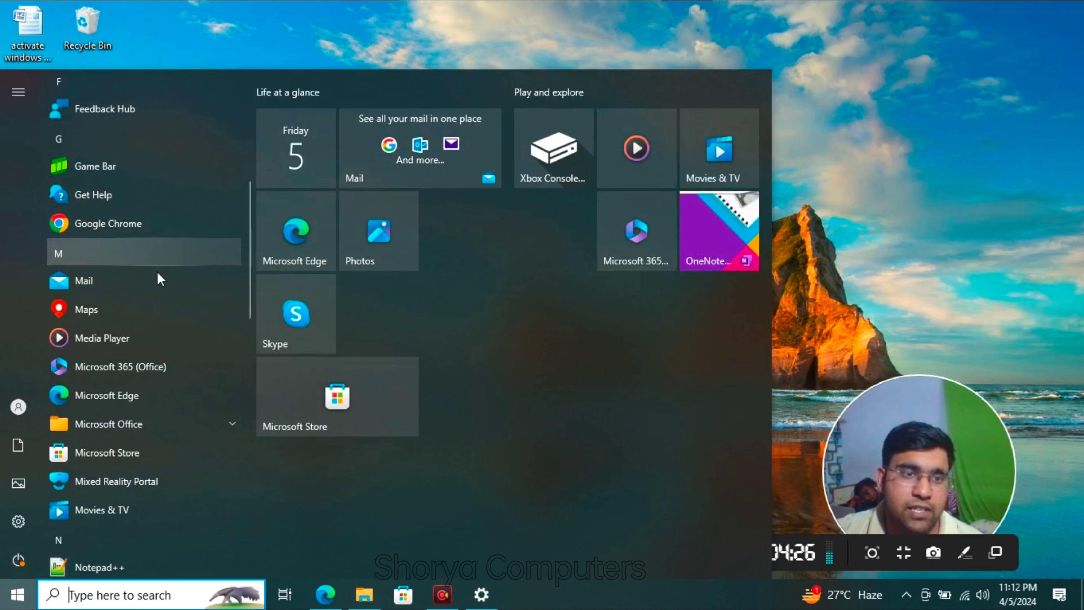
scroll(157, 270, up, 2)
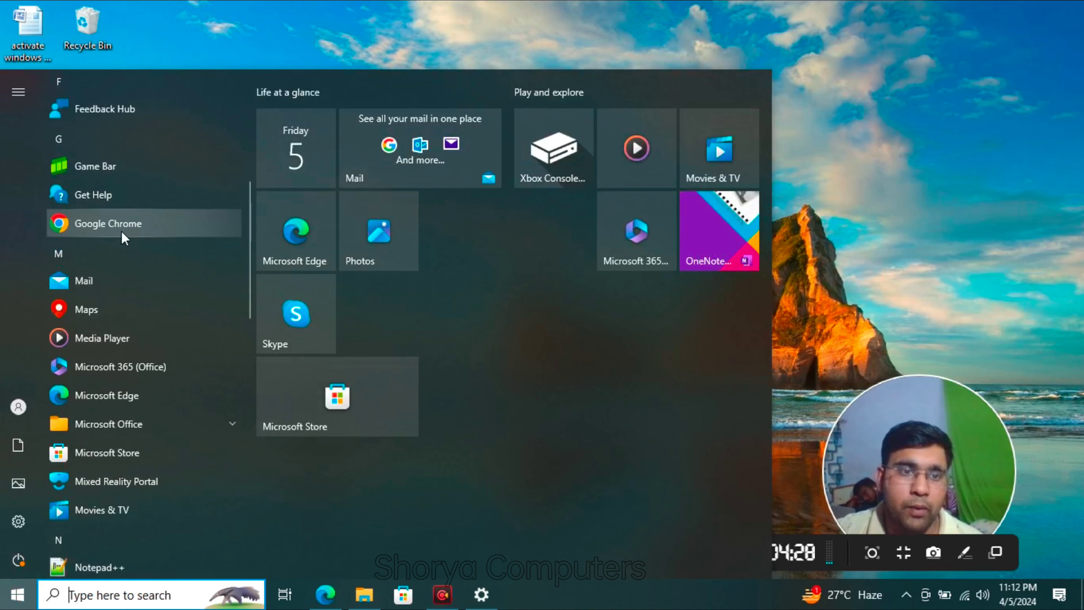
right_click(145, 231)
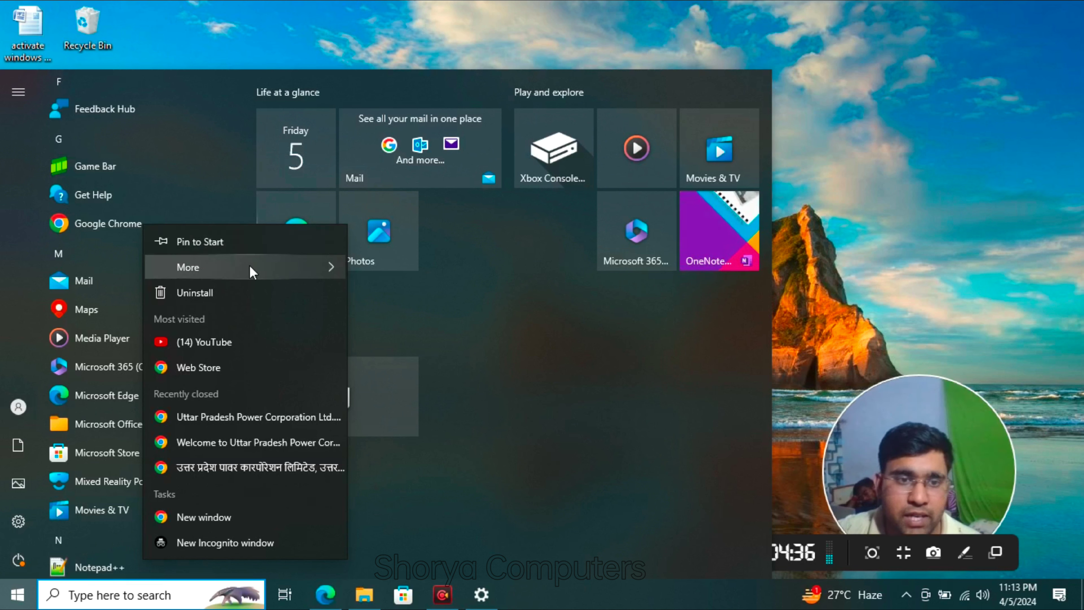
mouse_move(294, 268)
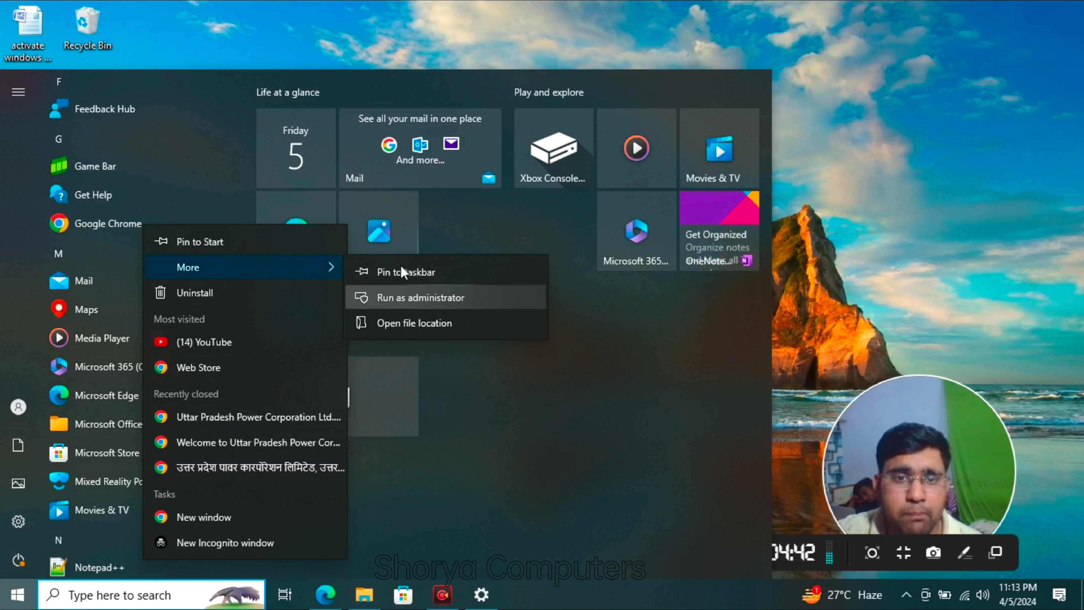
click(439, 274)
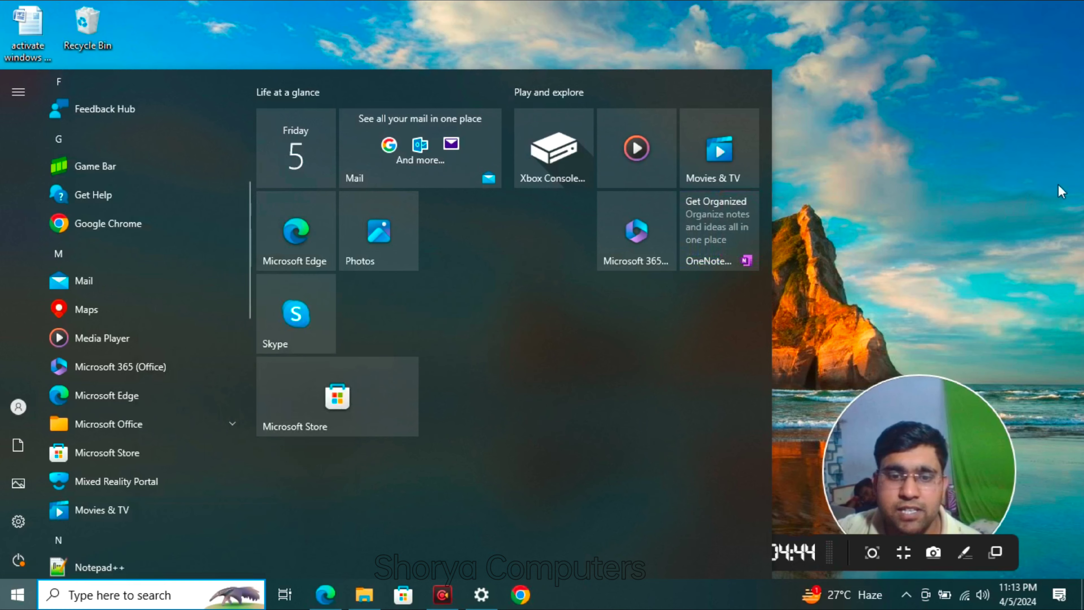
click(978, 186)
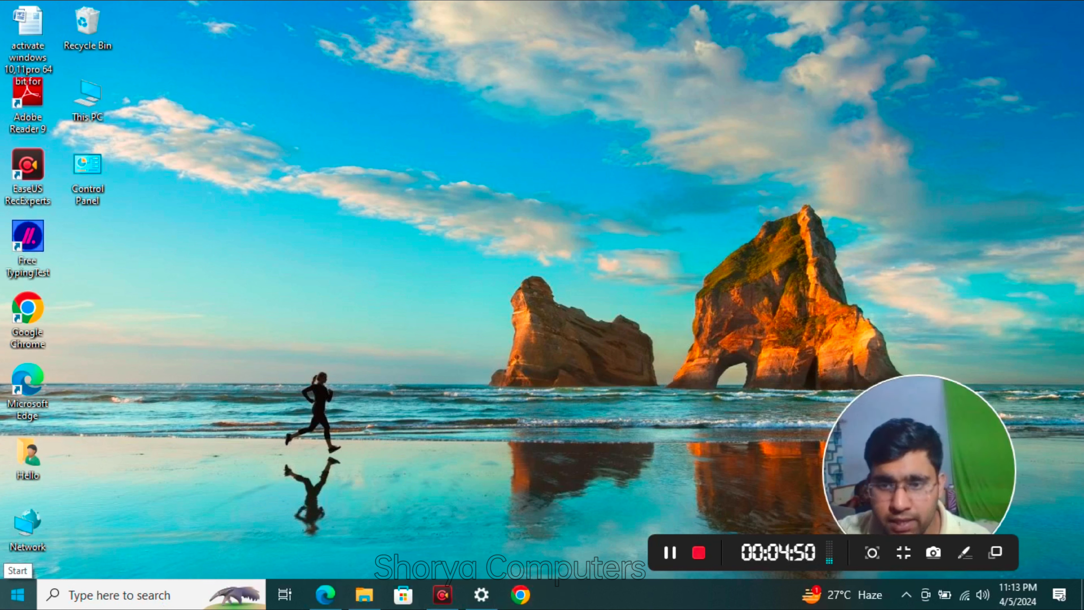
Inspect the context menus of the Settings and Google Chrome taskbar buttons and return to the desktop.
right_click(523, 596)
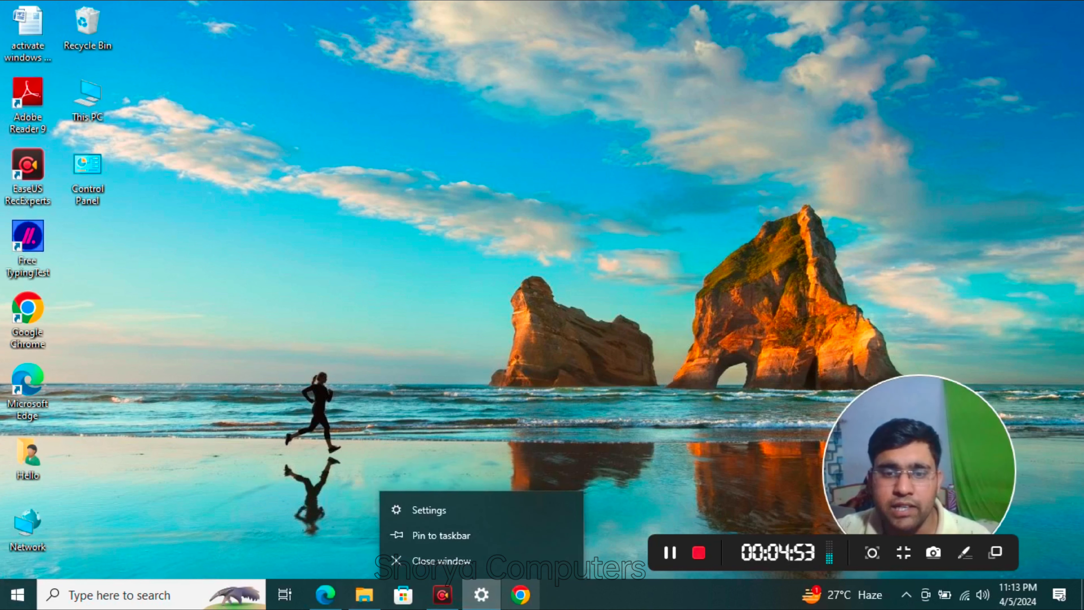
key(Escape)
right_click(531, 597)
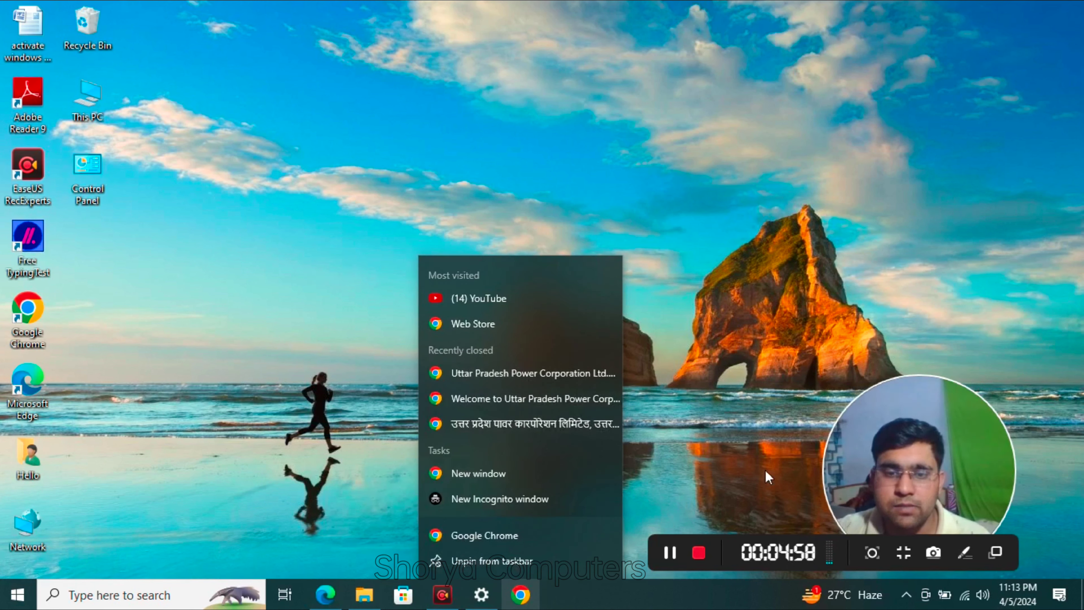
click(755, 403)
right_click(680, 244)
click(722, 286)
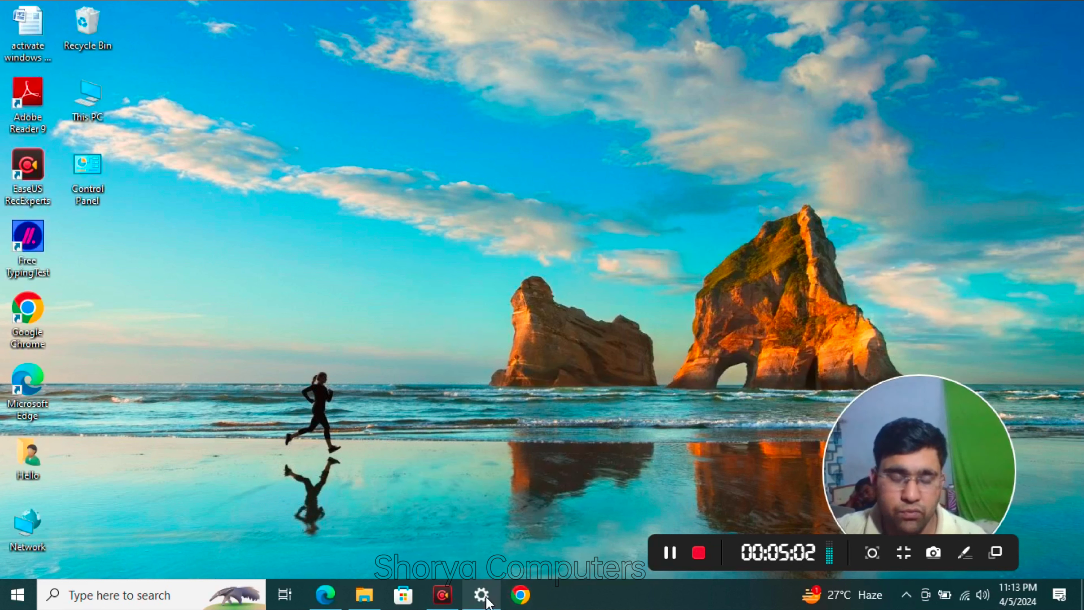
Restore Settings from the taskbar, minimize it again, and preview the File Explorer and screen recorder windows in their taskbar thumbnails.
mouse_move(489, 601)
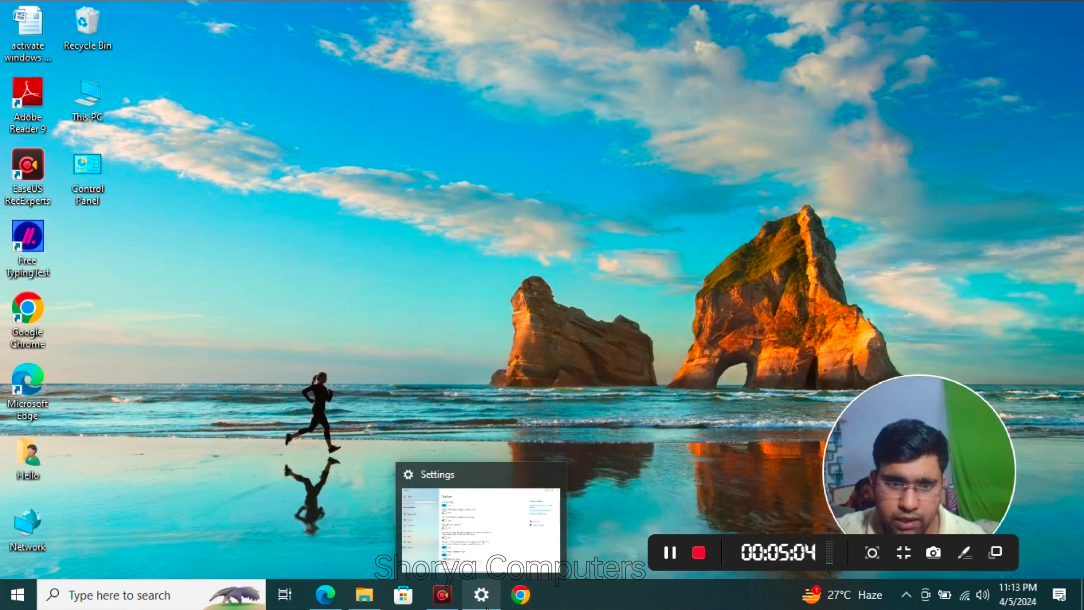
click(481, 600)
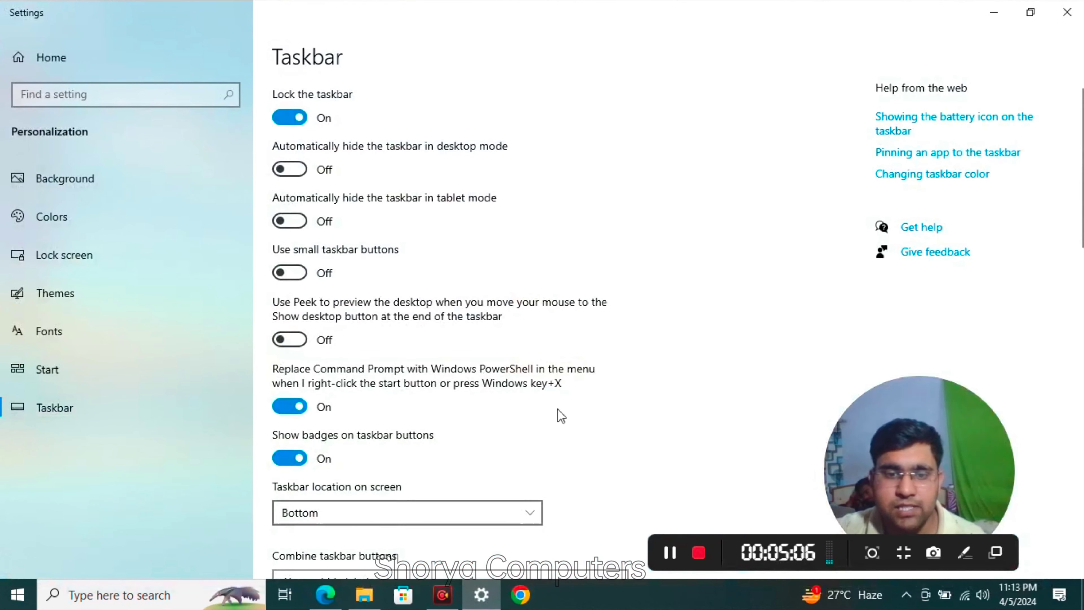
click(993, 11)
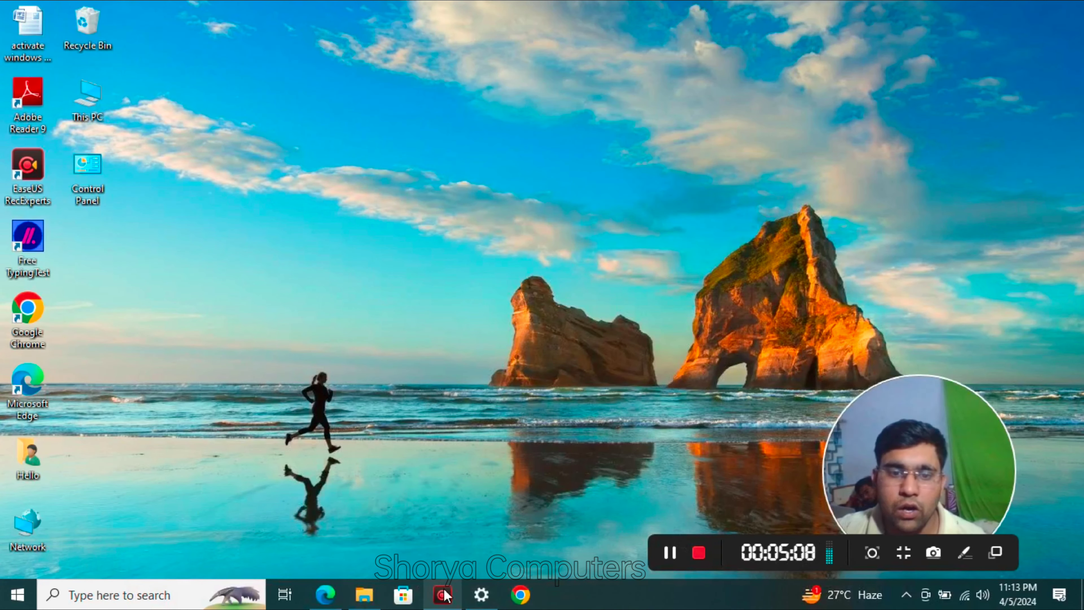
mouse_move(379, 601)
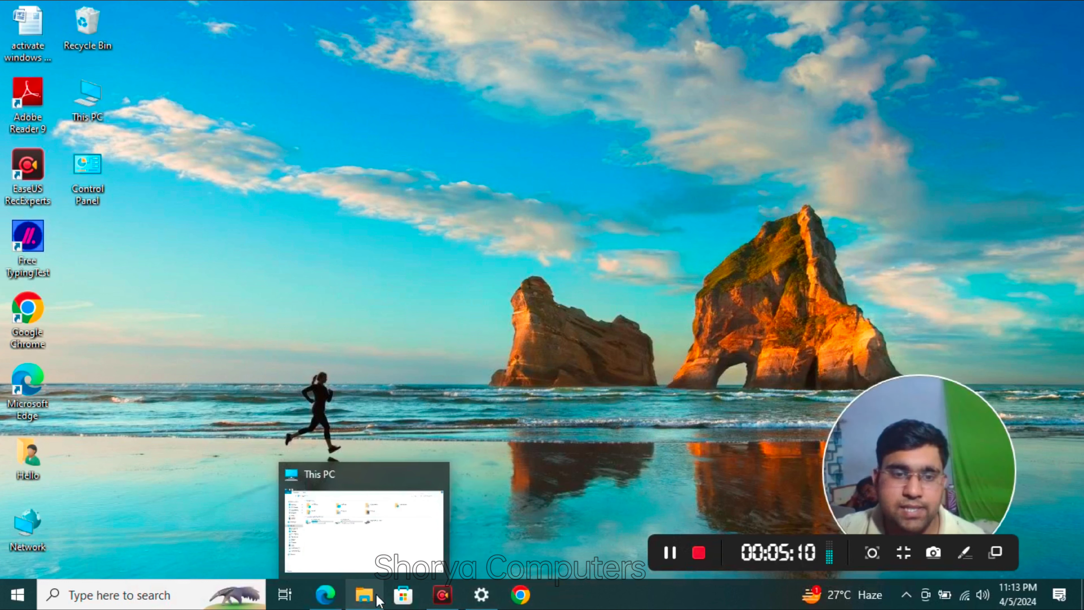
mouse_move(337, 602)
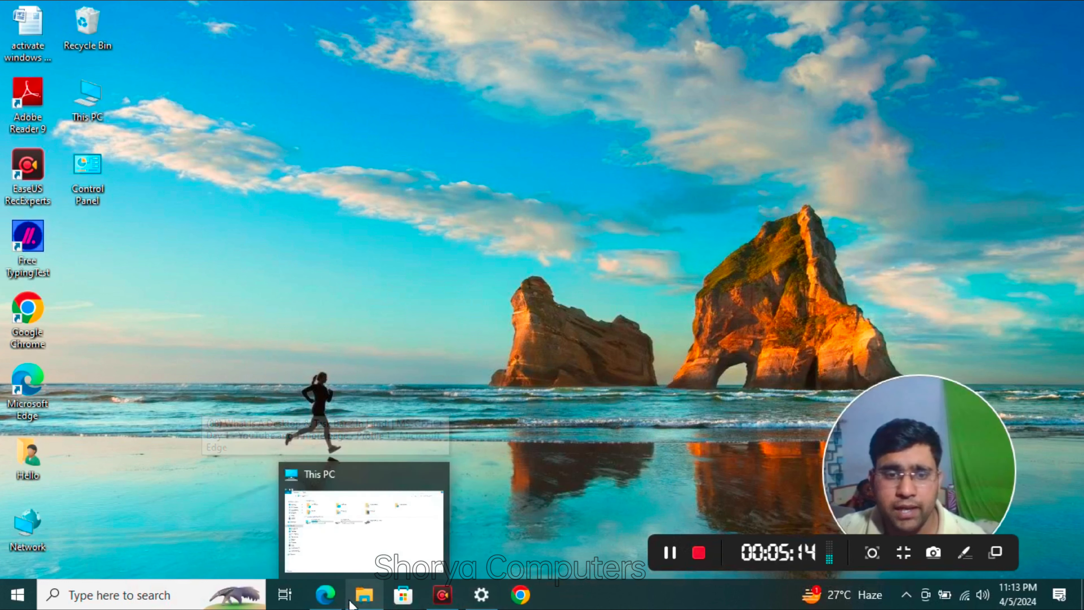
mouse_move(443, 602)
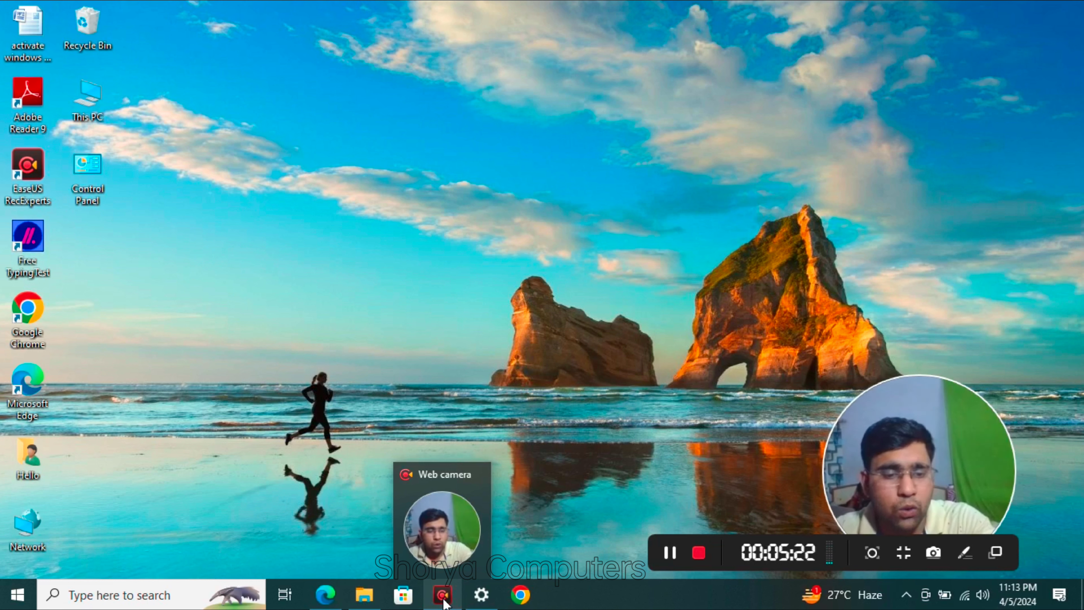
Cycle through all open windows in the task switcher and switch to the Settings window.
key(alt+Tab)
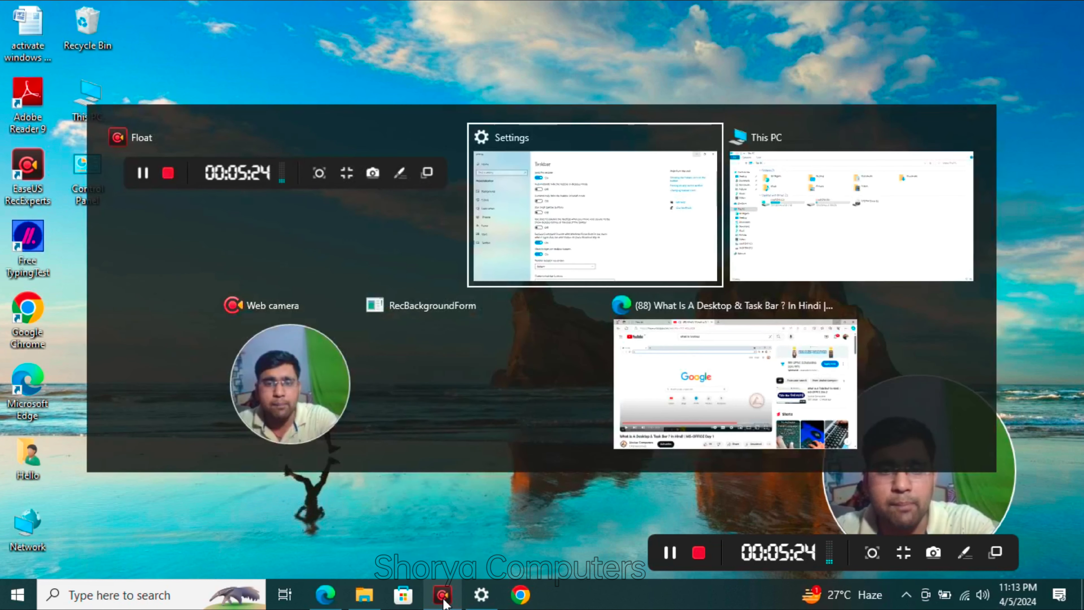
key(alt+Tab)
key(alt+Tab)
key(alt+Tab)
key(alt+Tab)
key(alt+Tab)
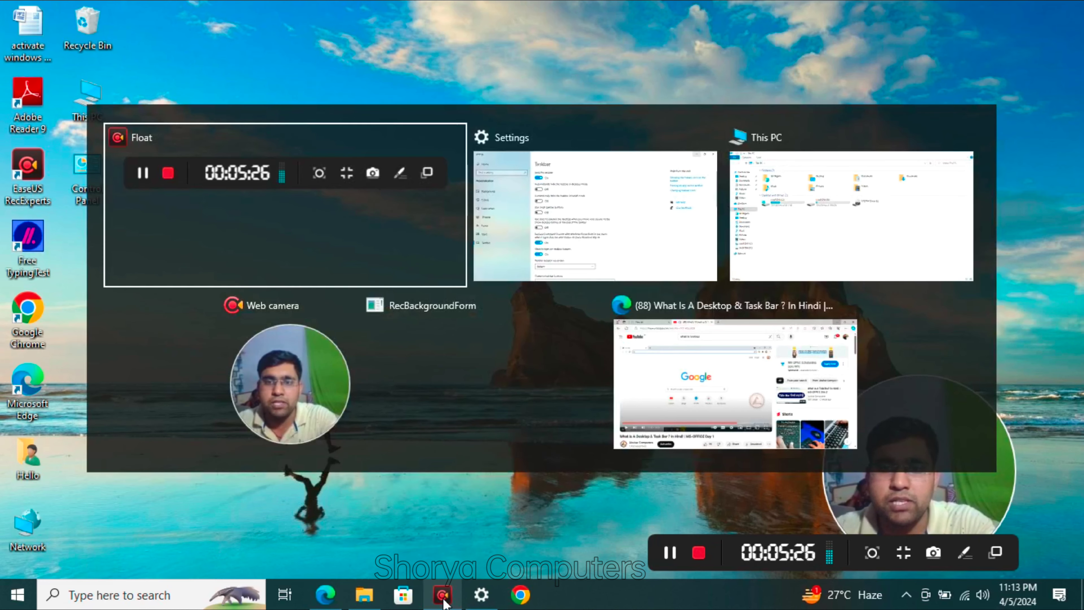
key(alt+Tab)
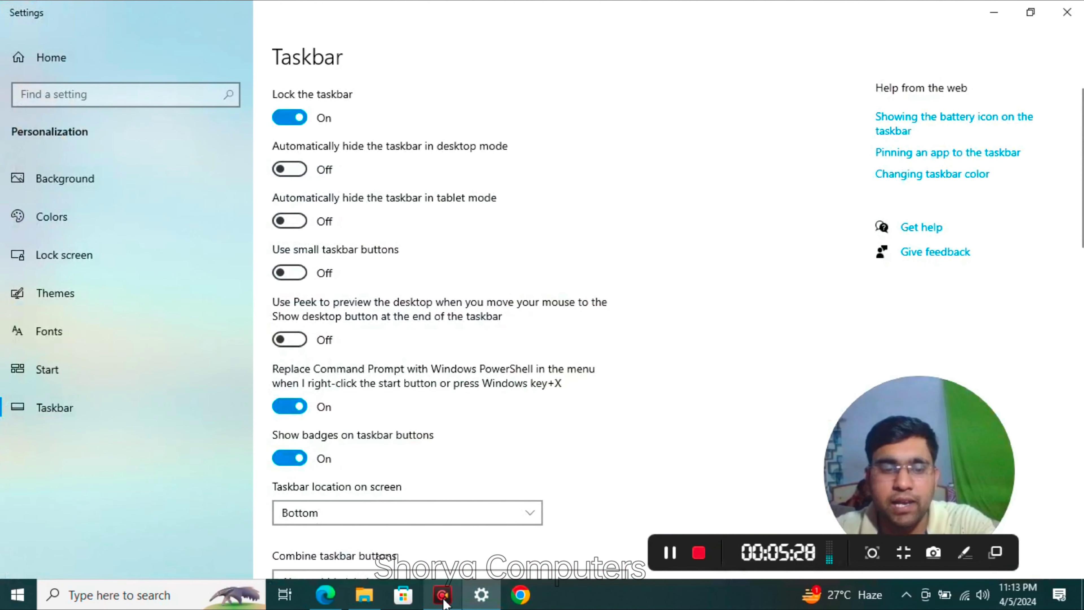
Switch to the This PC window with the task switcher and cycle through the open windows again, staying on This PC.
key(alt+Tab)
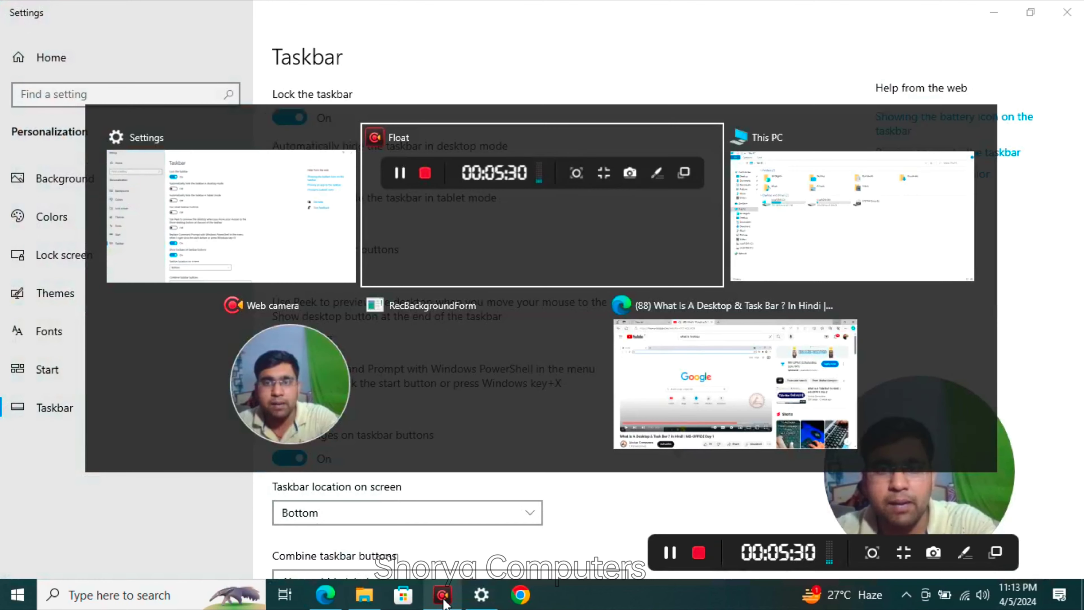
key(alt+Tab)
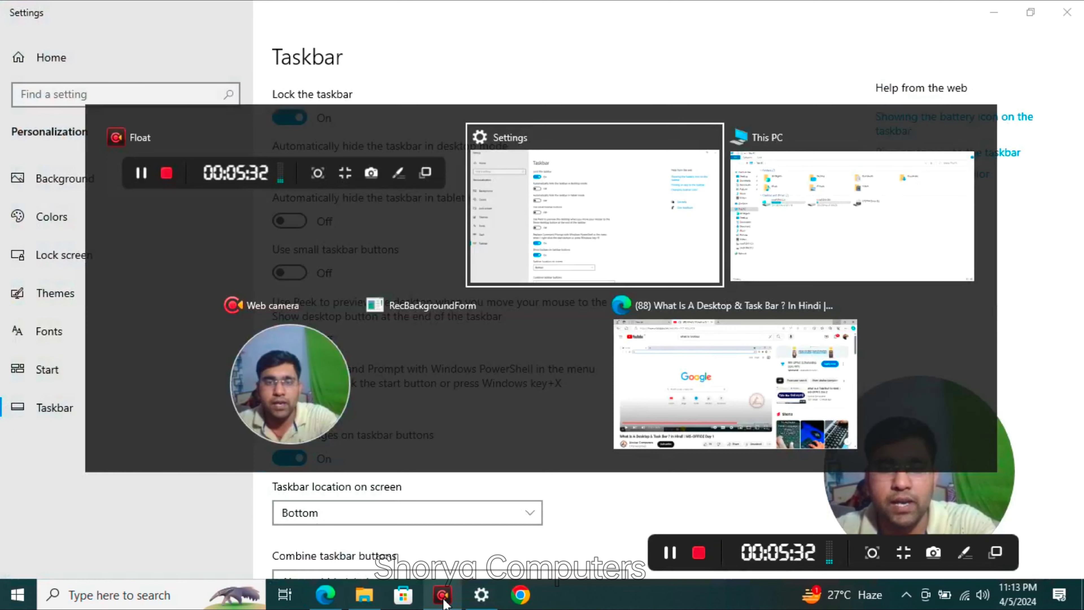
key(alt+Tab)
key(Tab)
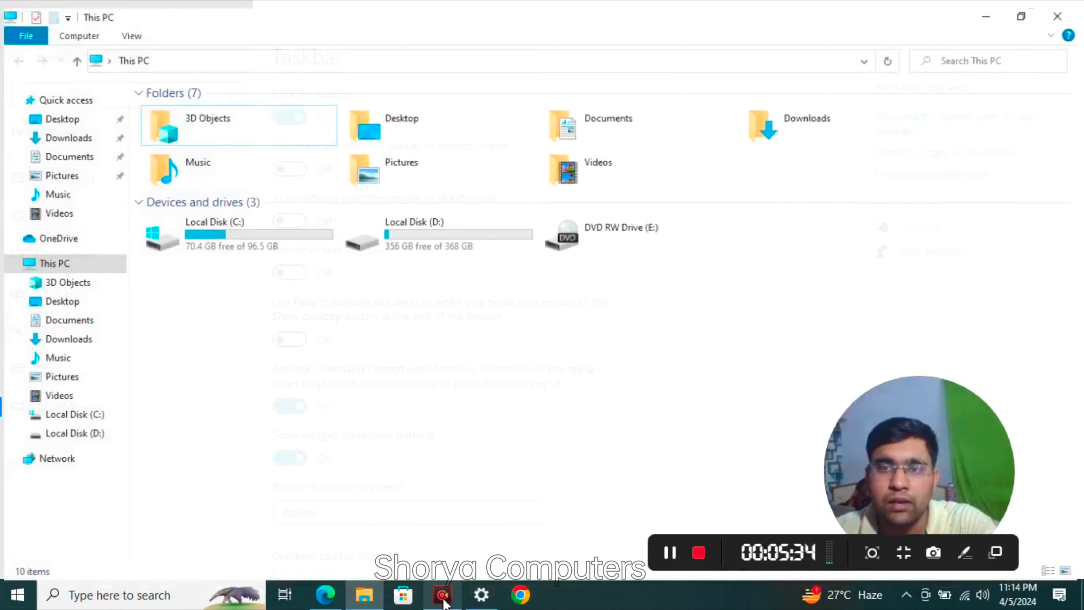
key(alt+Tab)
key(Tab)
key(Tab)
key(Tab)
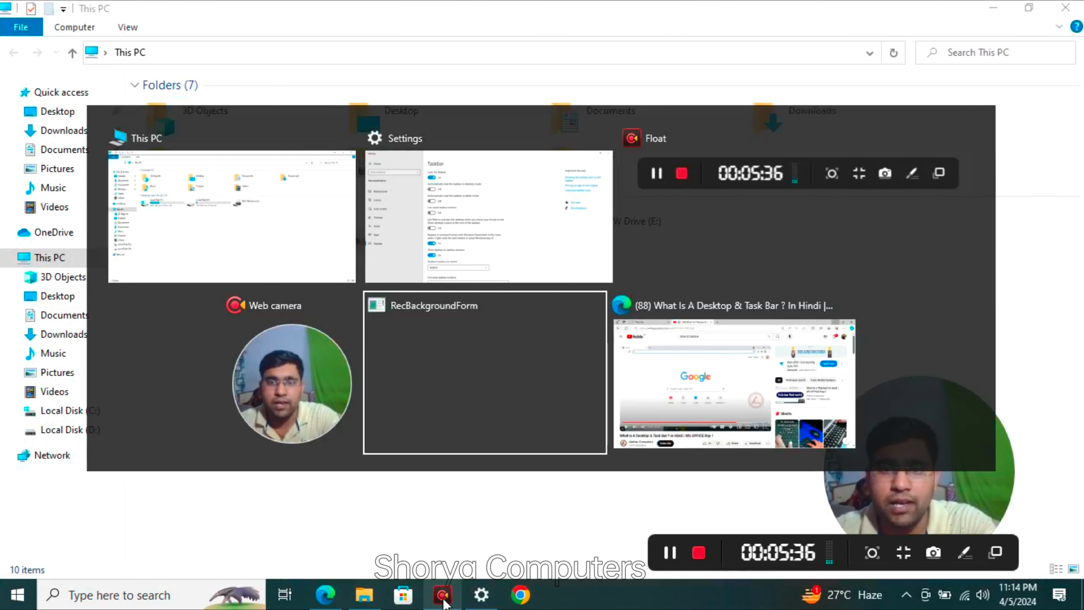
key(alt+Tab)
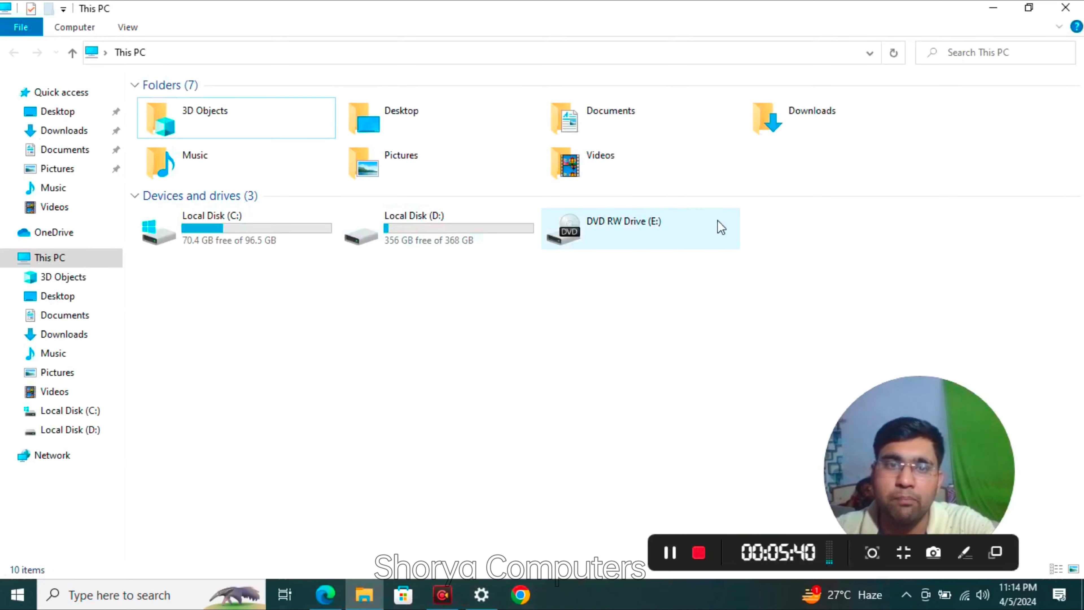
Minimize the This PC window and close the Settings window.
click(992, 8)
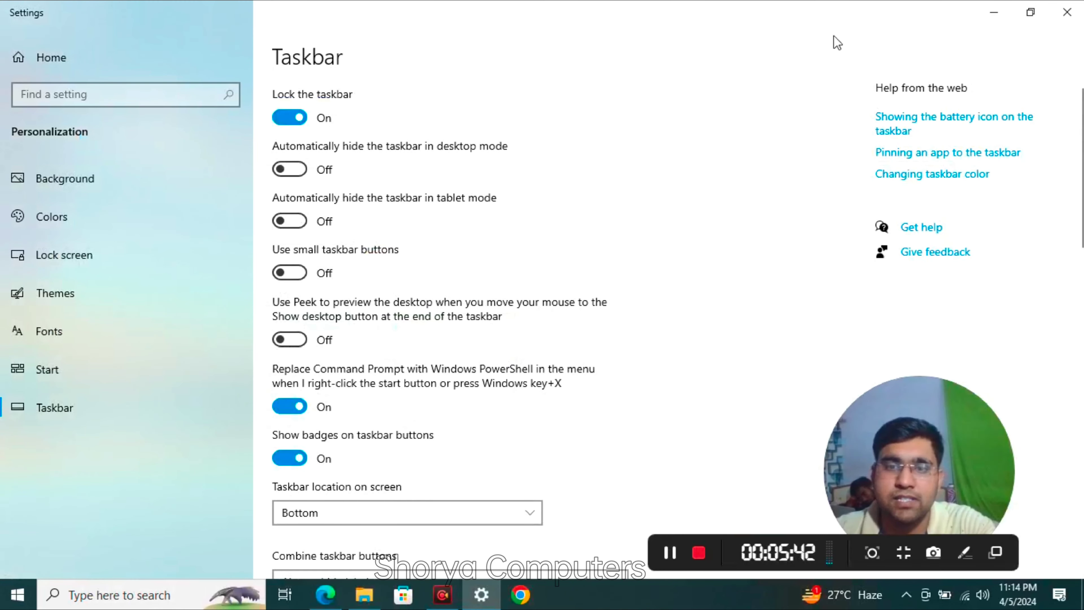
click(1067, 11)
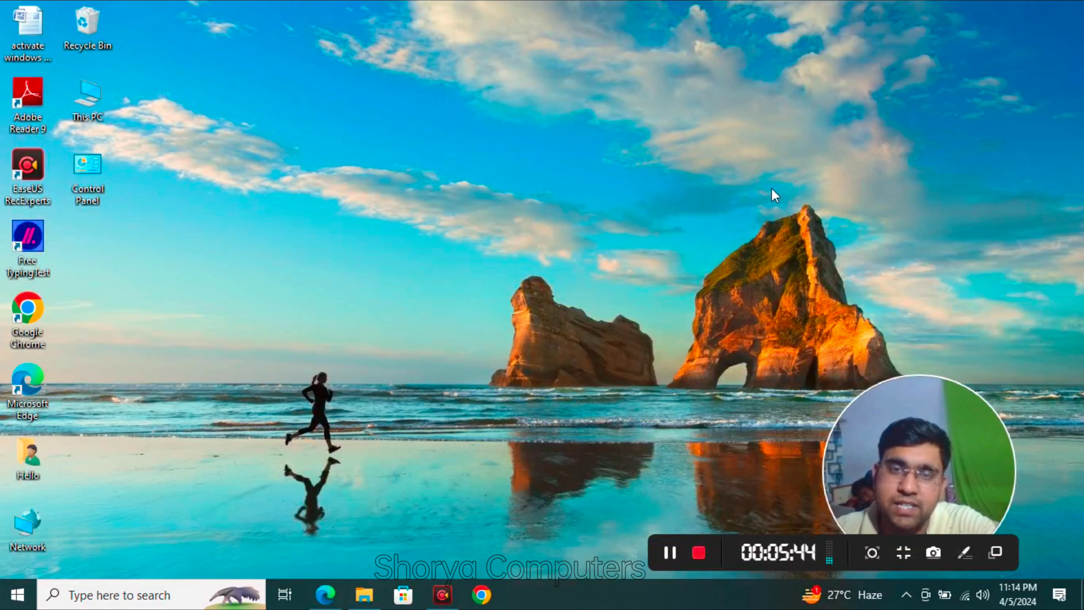